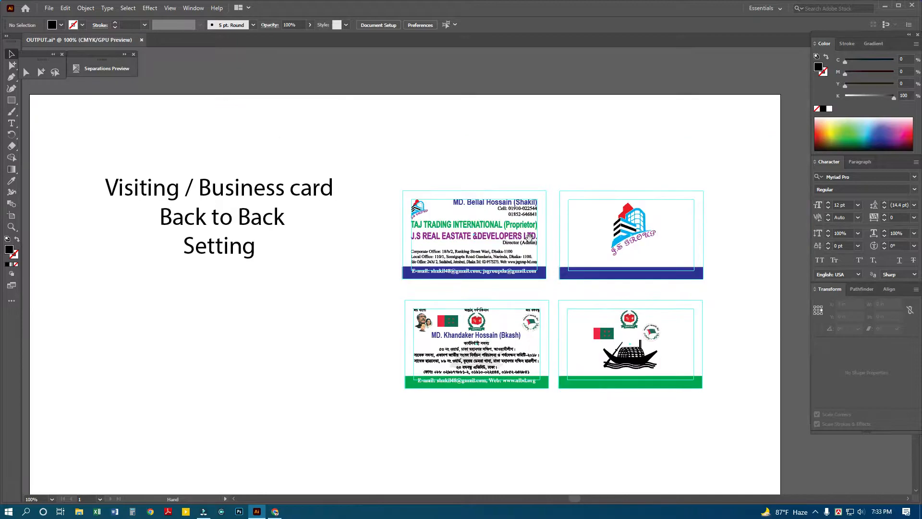
Examine the front and back layouts of both business cards on the artboard one by one.
left_click(501, 248, "ctrl")
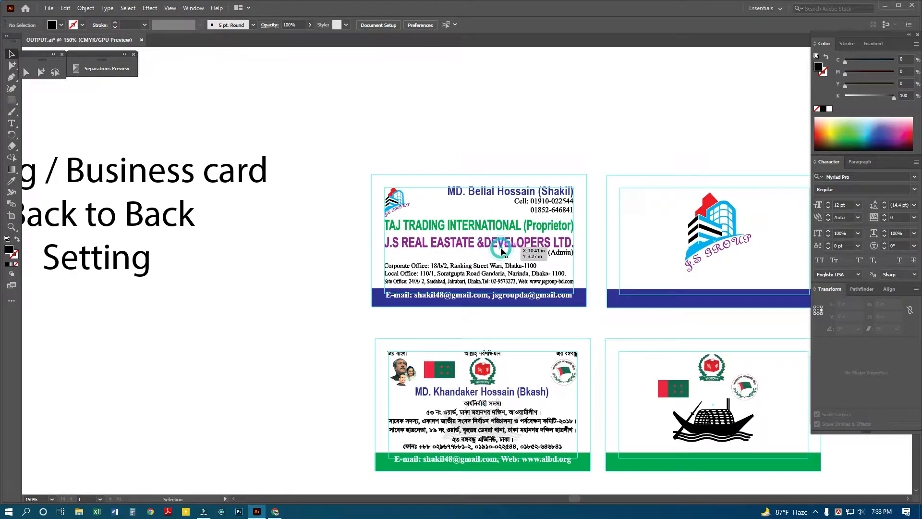
left_click(492, 253, "ctrl+alt")
left_click(492, 253, "ctrl+alt")
left_click_drag(408, 260, 453, 238)
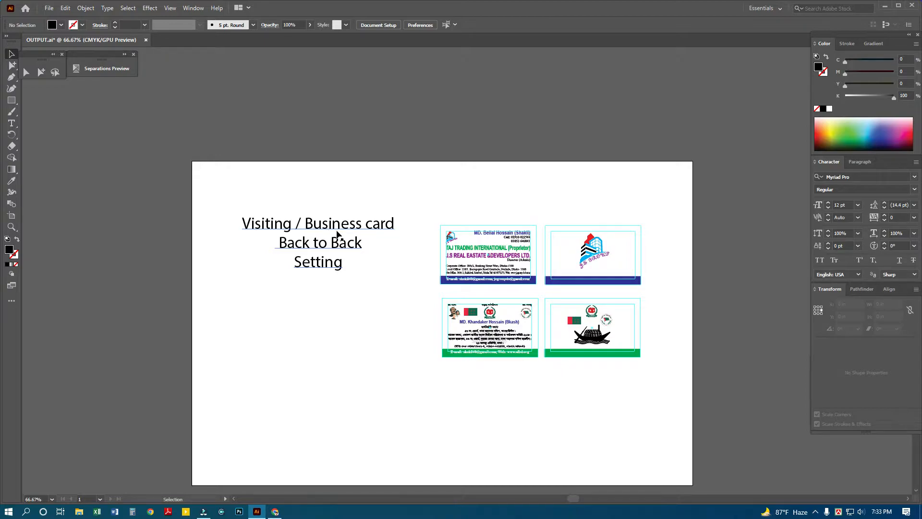
left_click_drag(434, 214, 493, 344)
left_click(413, 230)
left_click_drag(434, 222, 495, 252)
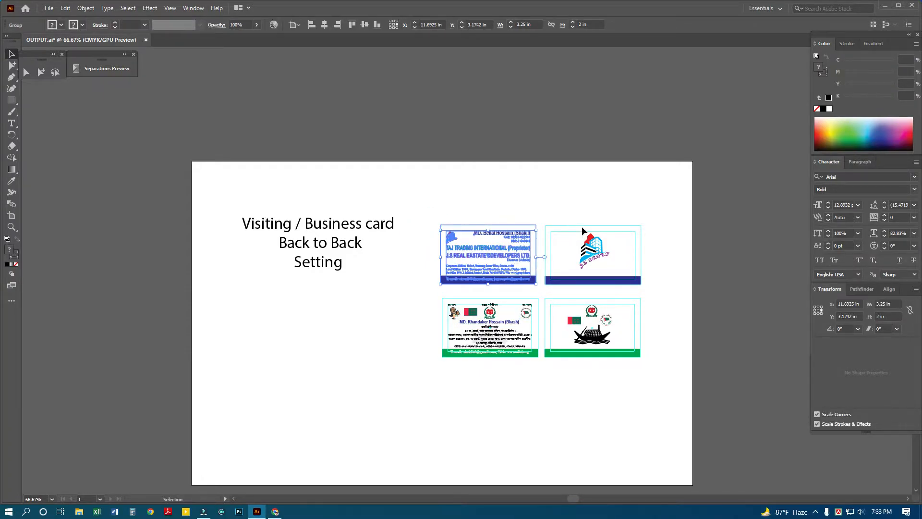
left_click(582, 229)
left_click_drag(418, 310, 500, 330)
left_click_drag(650, 369, 601, 344)
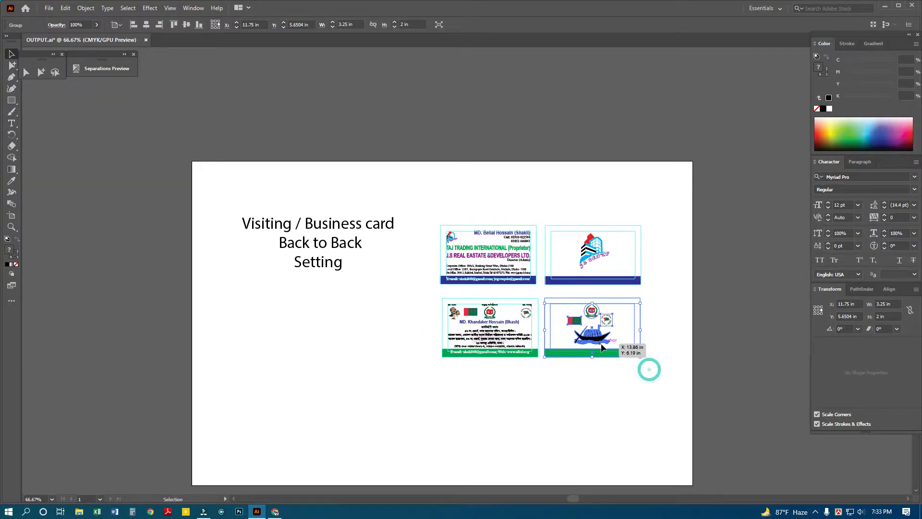
left_click(688, 335)
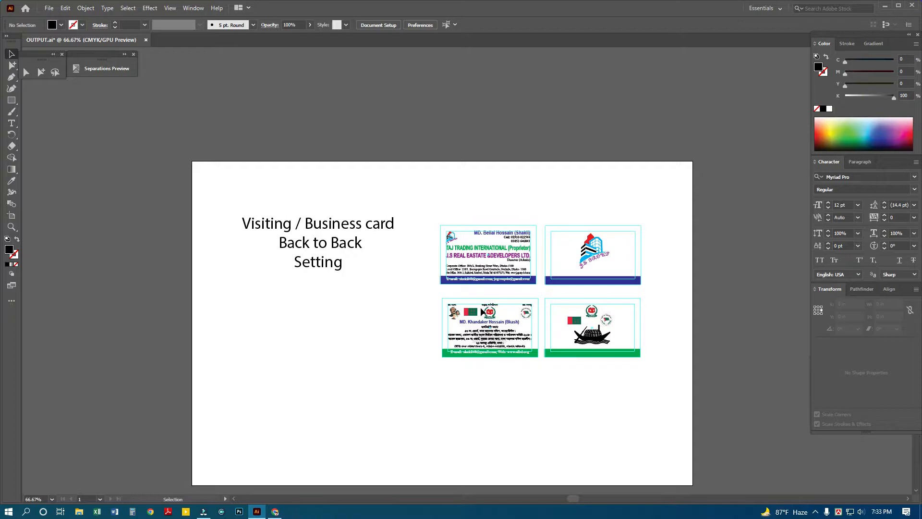
Move the three-line "Visiting / Business card Back to Back Setting" heading off the artboard, just above its upper edge.
left_click_drag(428, 223, 669, 344)
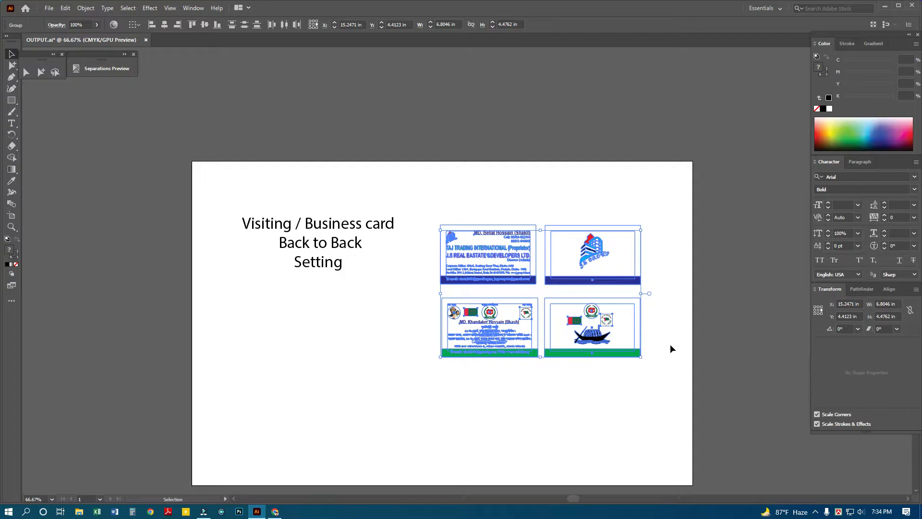
left_click(567, 389)
scroll(568, 387, "down", 1)
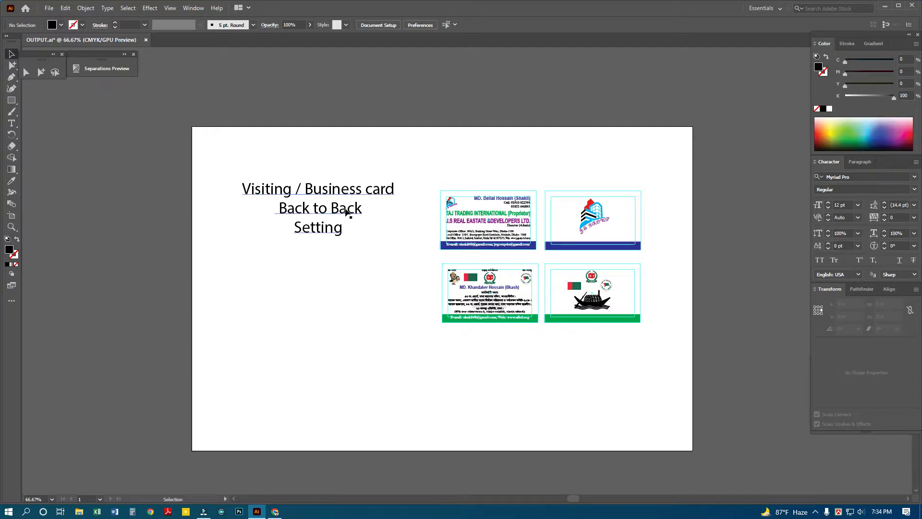
left_click_drag(342, 209, 449, 95)
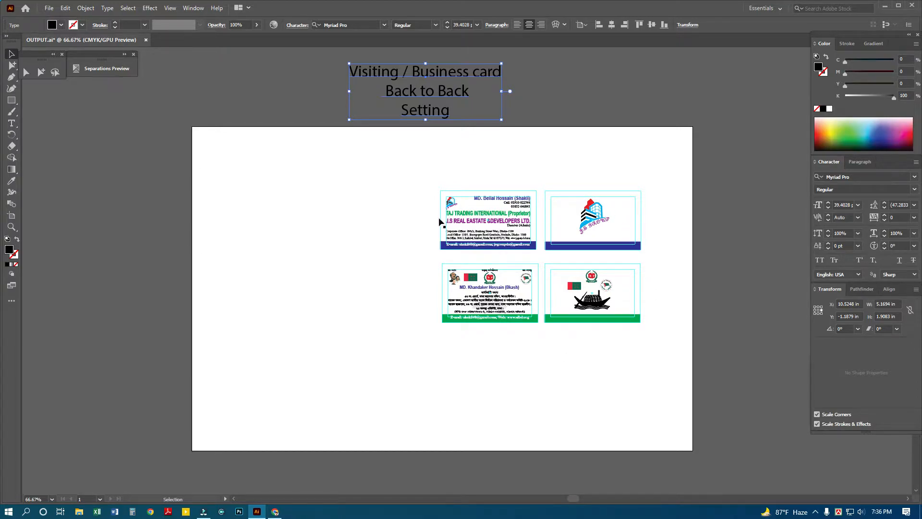
Check the dimensions of each of the four card sides, first the blue pair and then the green pair.
left_click_drag(390, 176, 691, 342)
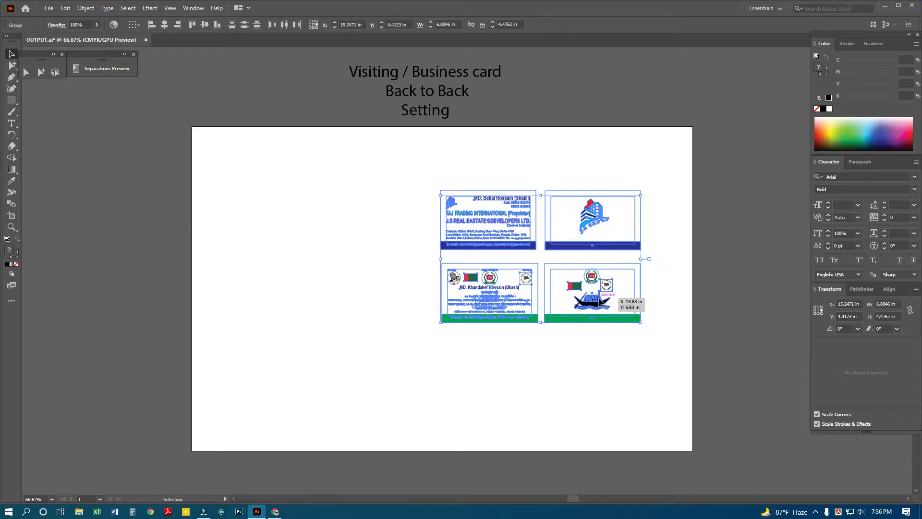
left_click(663, 260)
key("ctrl+space")
left_click_drag(411, 188, 692, 359)
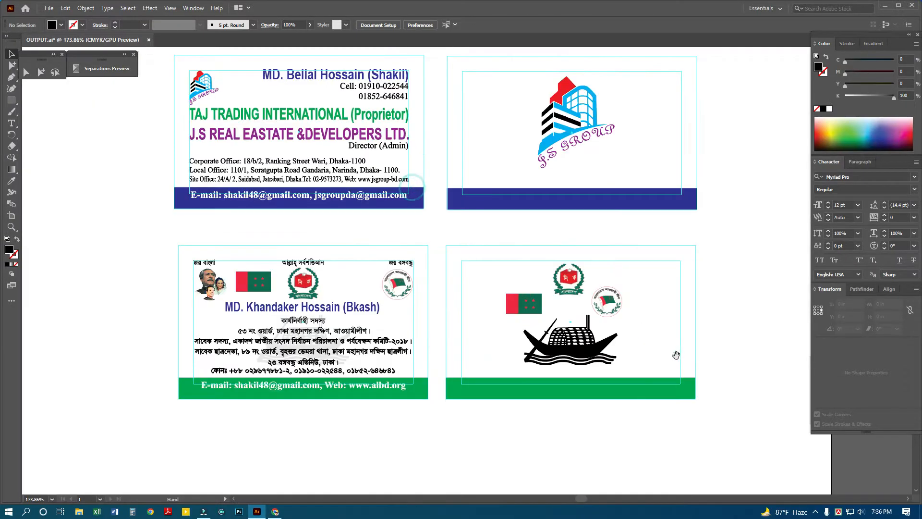
left_click(505, 262, "alt")
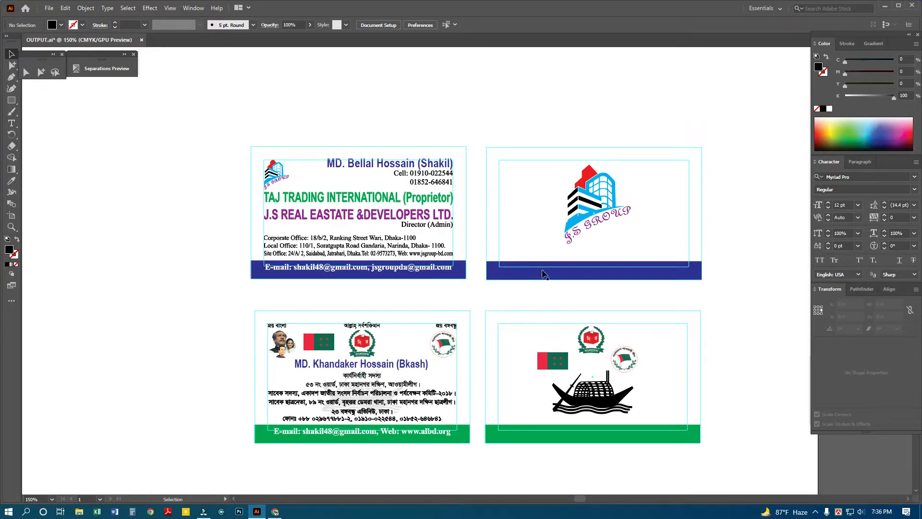
left_click(455, 267)
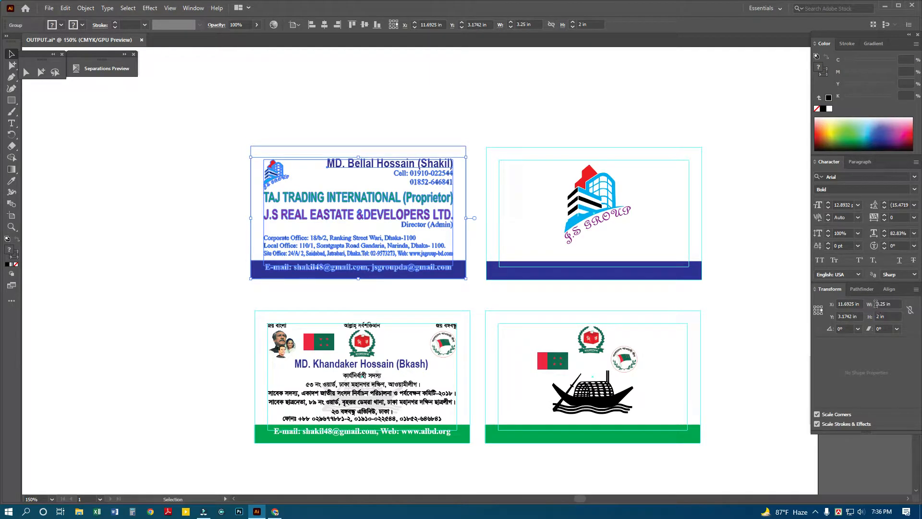
left_click(606, 273)
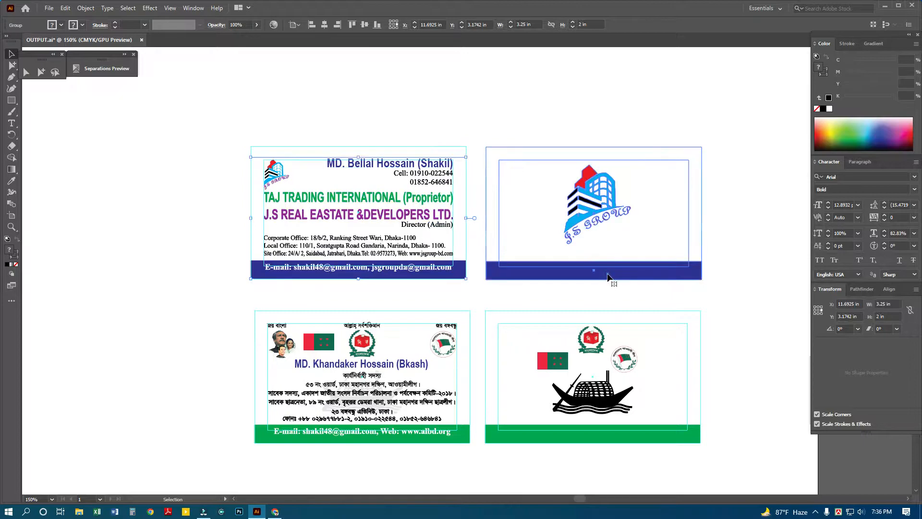
left_click(442, 344)
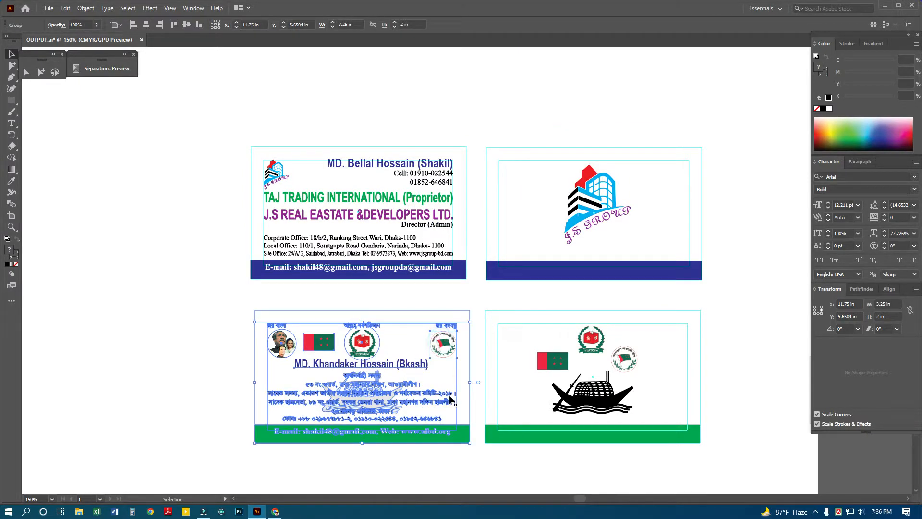
left_click(540, 438)
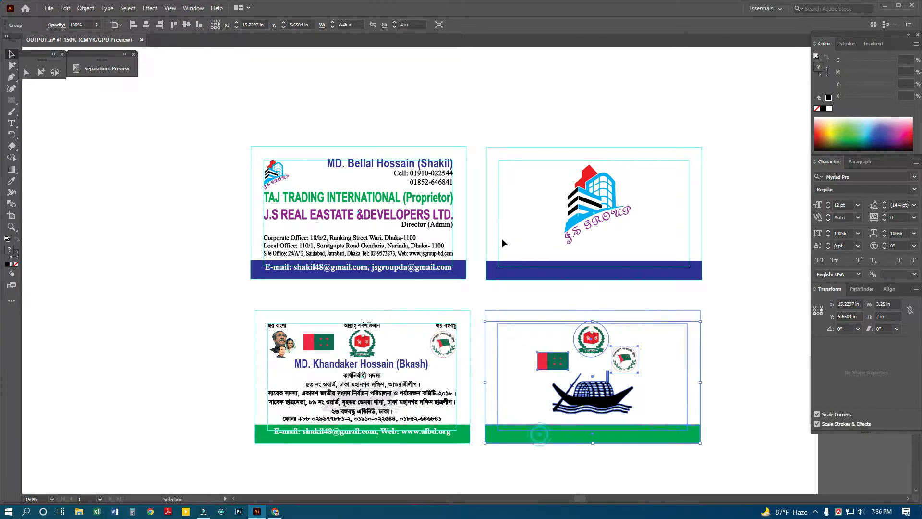
left_click(470, 272, "ctrl+alt")
left_click(470, 273, "ctrl+alt")
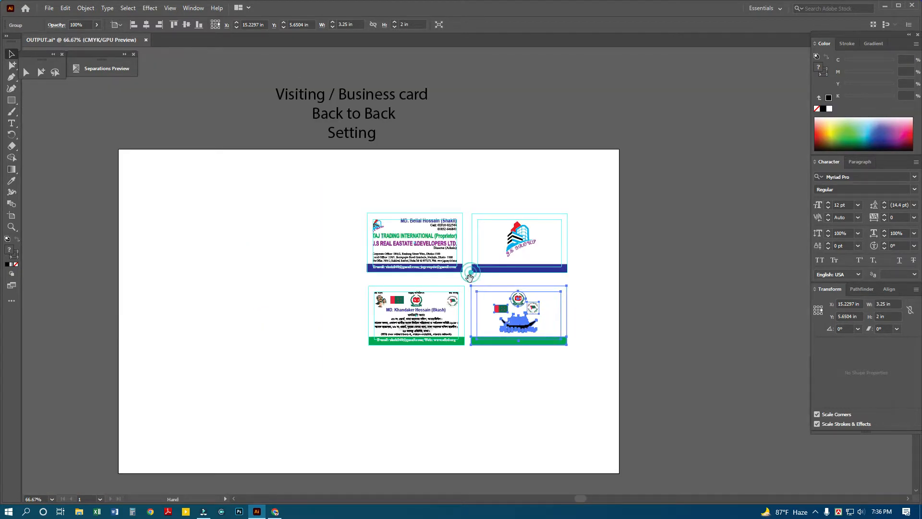
Move the four card sides off the artboard to its right and place a copy of the blue card's front on the artboard.
left_click_drag(428, 274, 485, 284)
left_click_drag(578, 366, 382, 318)
key("ctrl+minus")
left_click(536, 233)
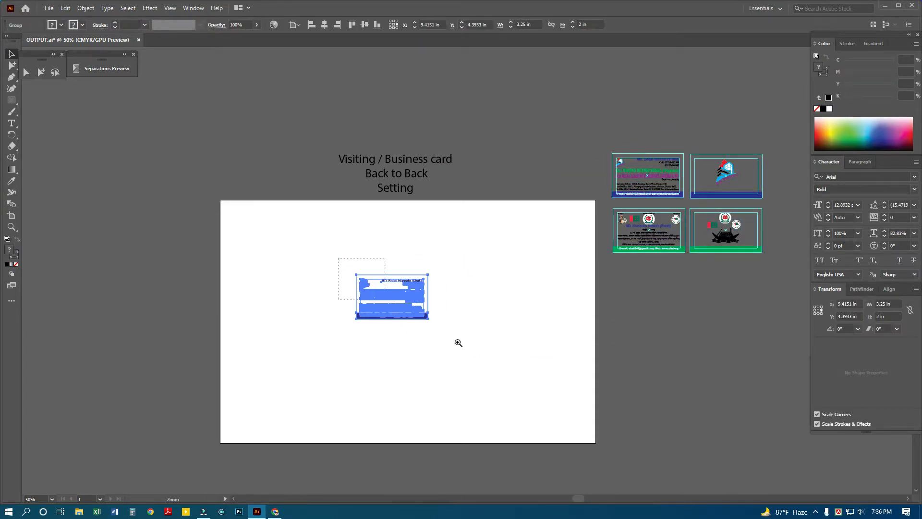
Ungroup the copied blue card front and delete its office address lines.
scroll(384, 307, "up", 5)
right_click(444, 273)
left_click(473, 357)
left_click(672, 312)
left_click(475, 309)
key("Delete")
right_click(475, 286)
left_click(505, 377)
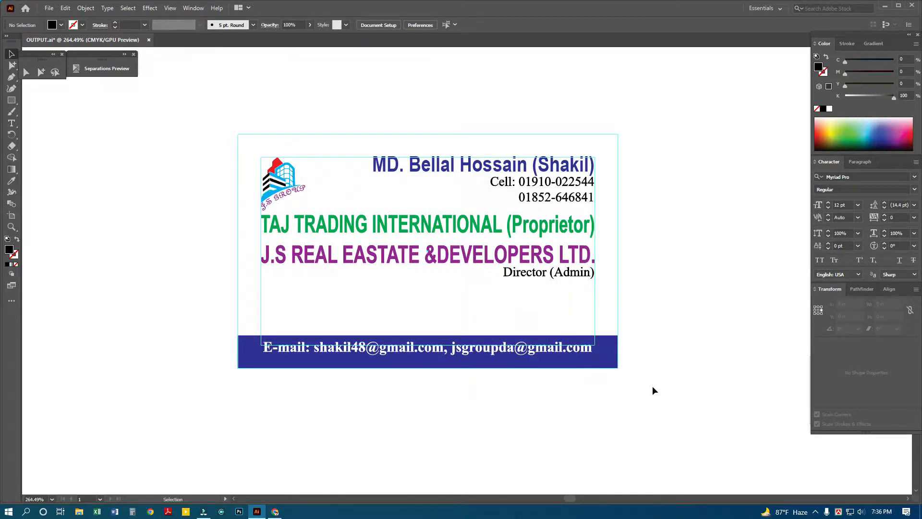
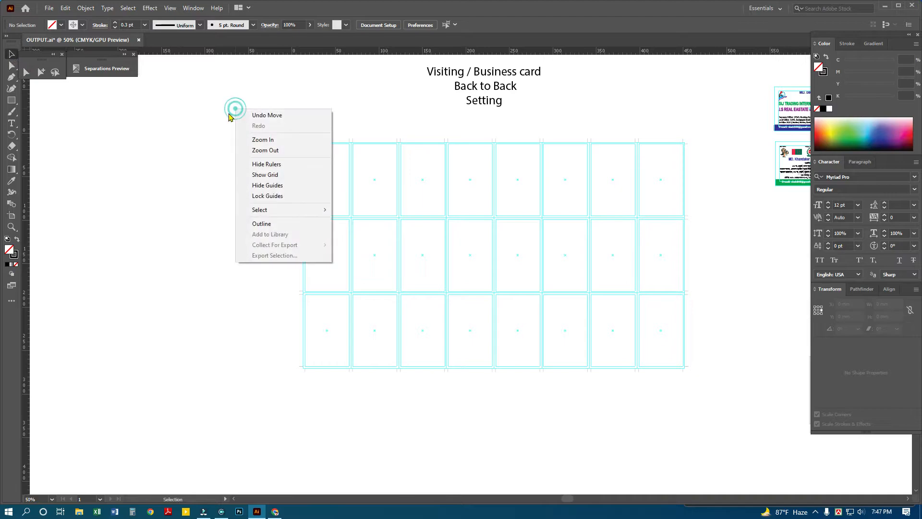
Position the vertical CMYK colour bar against the outer left edge of the card grid, just above the lower-left crop mark.
left_click(185, 131)
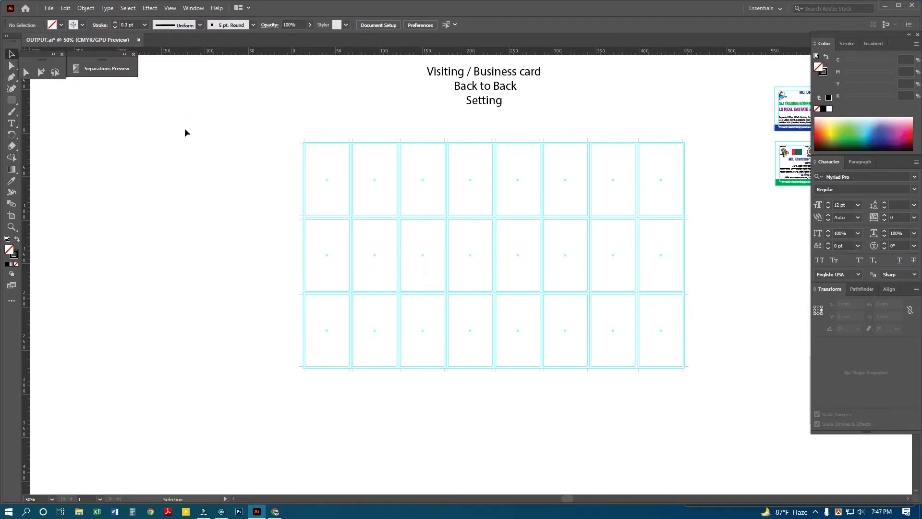
left_click_drag(294, 126, 718, 397)
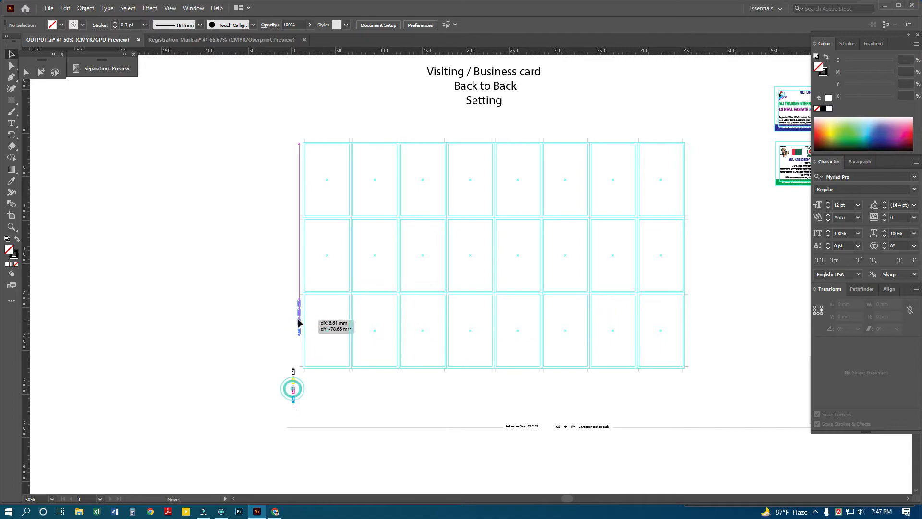
left_click_drag(298, 323, 299, 322)
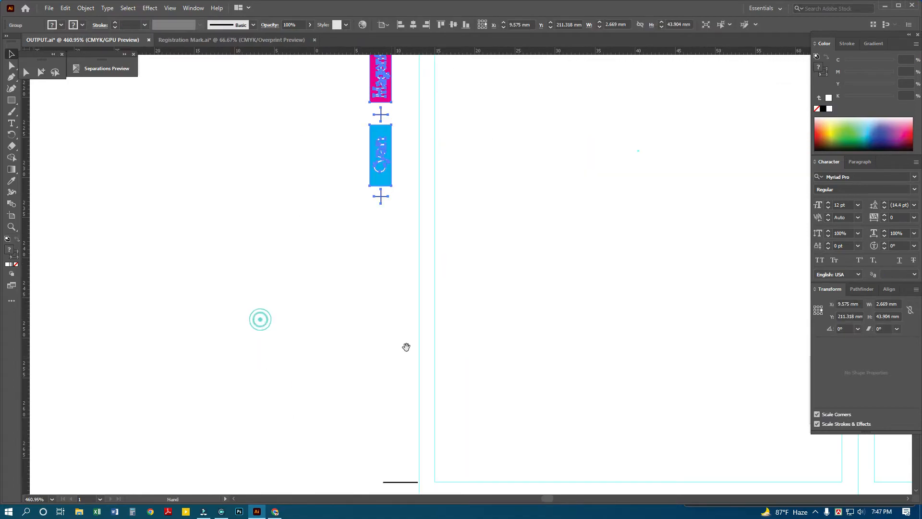
left_click_drag(379, 196, 408, 436)
left_click(500, 341)
left_click(561, 358, "ctrl+alt")
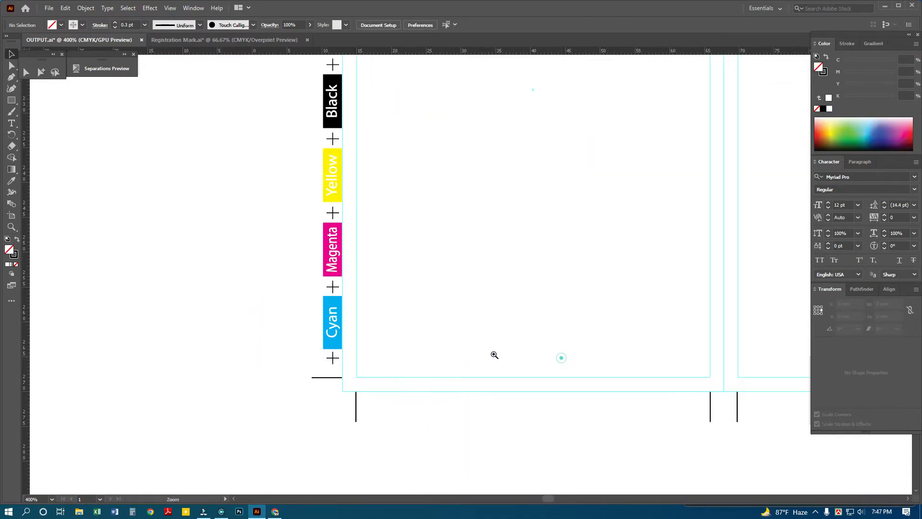
left_click(210, 196)
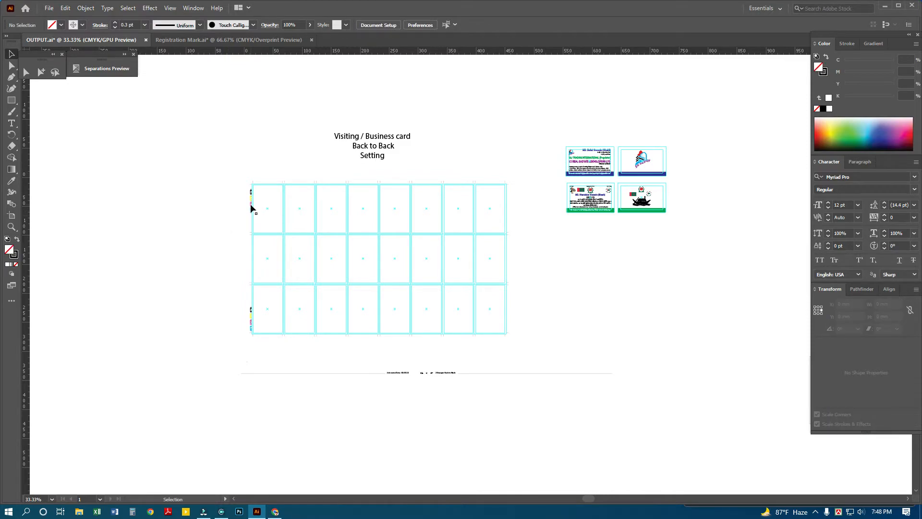
Copy the upper-left vertical CMYK colour bar to the outer right edge of the card grid at the same height.
left_click_drag(251, 208, 513, 210)
left_click_drag(499, 171, 521, 211)
left_click(483, 300)
key("ctrl+0")
left_click(555, 197, "ctrl+alt")
left_click(555, 197, "ctrl+alt")
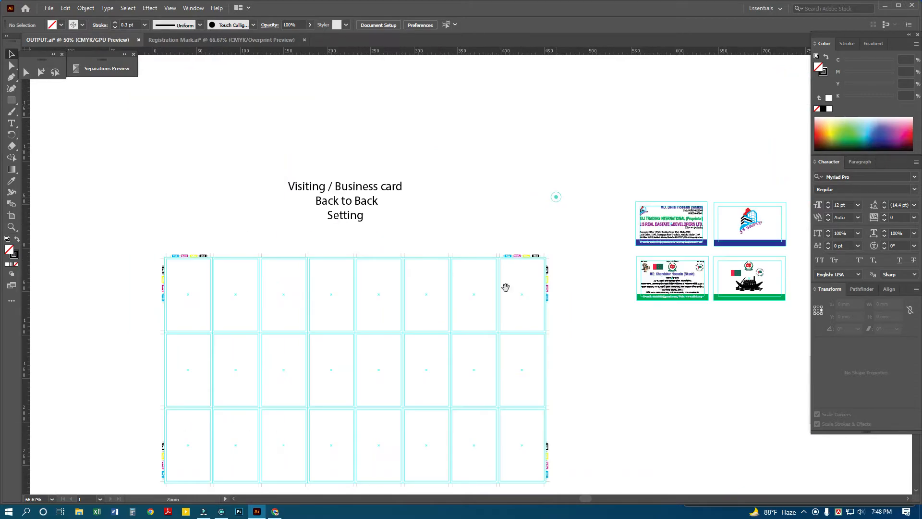
Place a vertical guide exactly on the horizontal centre of the whole card grid, between the two middle crop marks.
left_click_drag(480, 331, 506, 304)
left_click_drag(171, 214, 586, 472)
key("v")
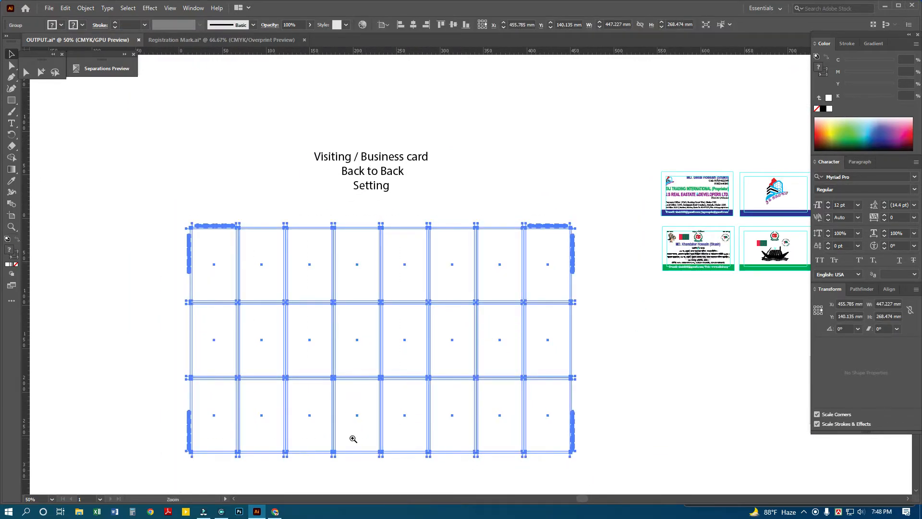
left_click_drag(353, 438, 415, 464)
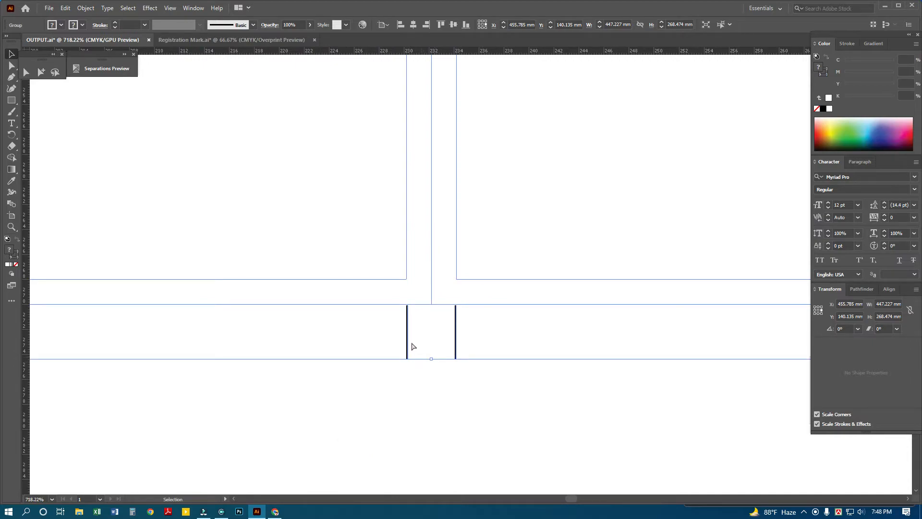
left_click_drag(393, 321, 482, 378)
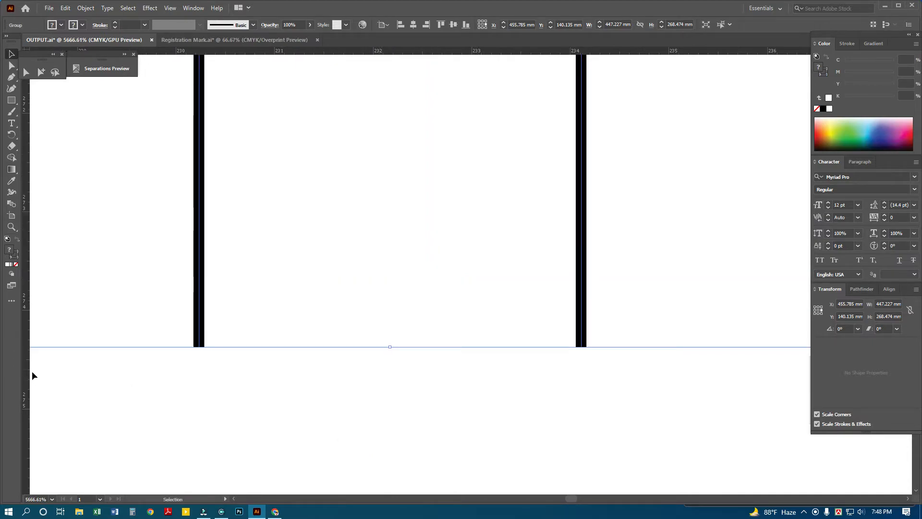
left_click_drag(25, 372, 390, 328)
left_click_drag(390, 327, 394, 328)
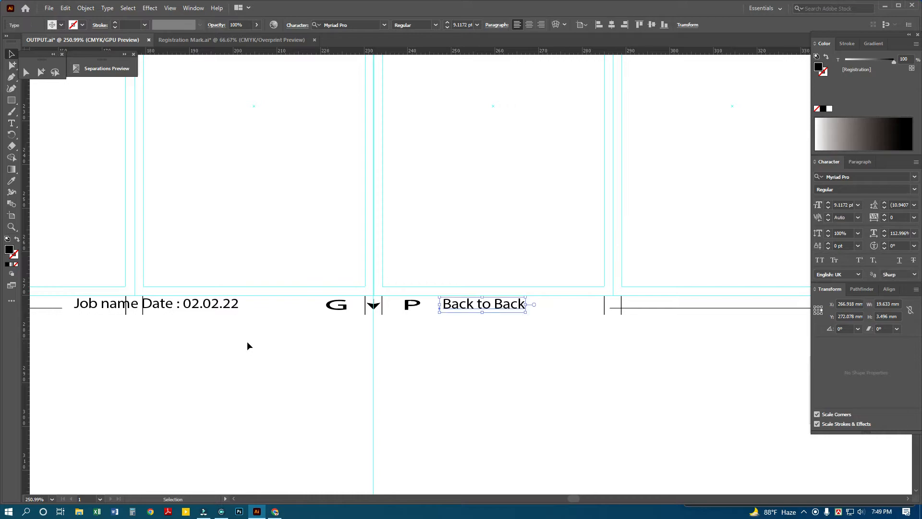
Change the job label below the grid to "Visiting Card Date : 22.05.2022".
left_click(241, 337)
key("ctrl+minus")
left_click(44, 72)
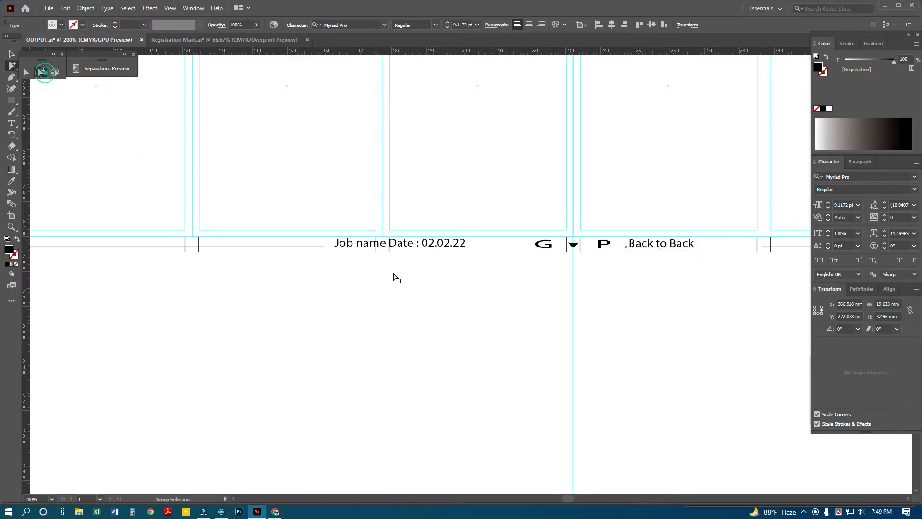
double_click(363, 244)
left_click_drag(386, 244, 230, 243)
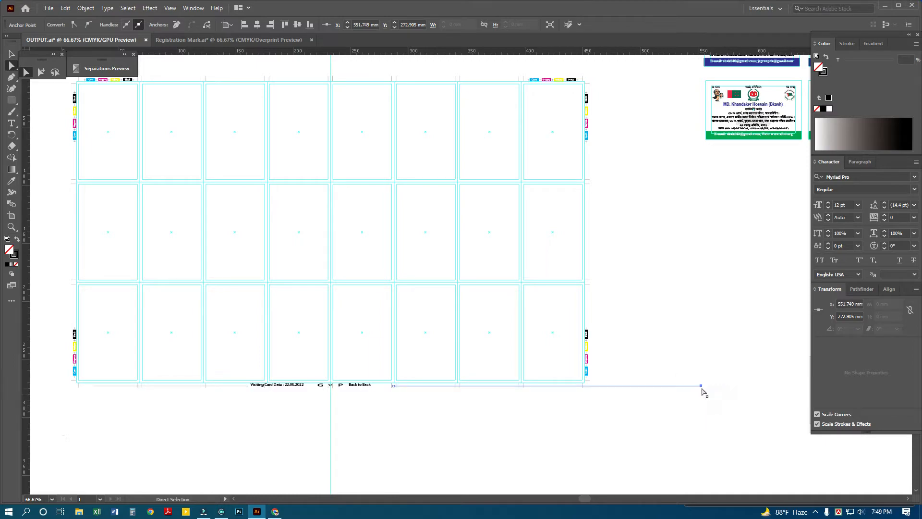
Shorten the right-hand horizontal line below the grid so that it ends just inside the grid's right edge.
left_click_drag(702, 385, 567, 385)
left_click(632, 378)
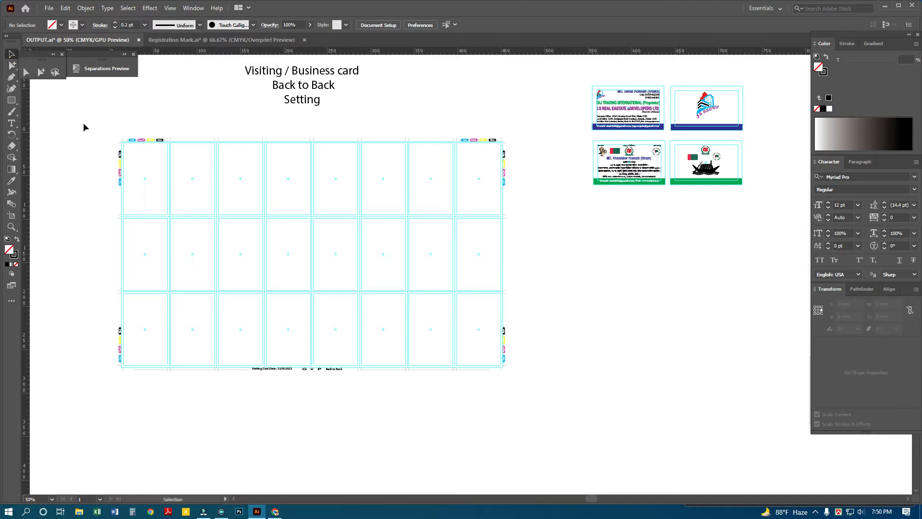
left_click_drag(84, 126, 559, 422)
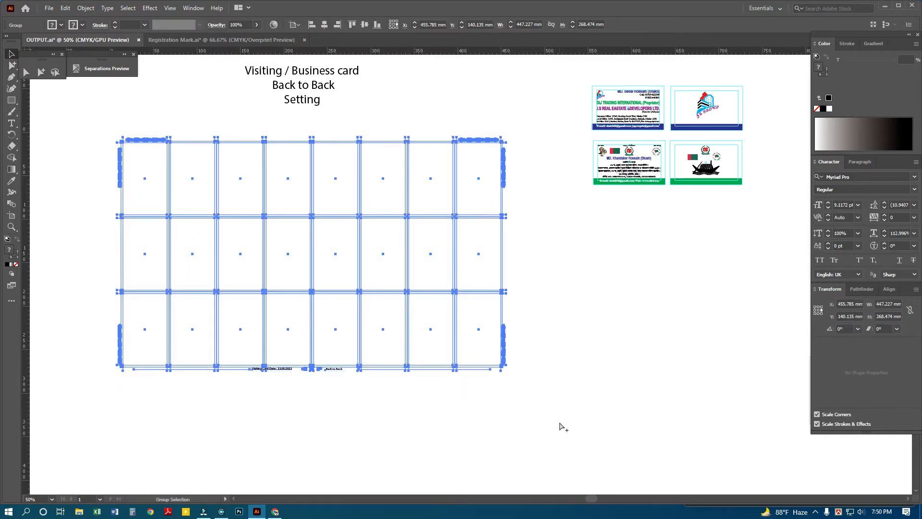
left_click(561, 426)
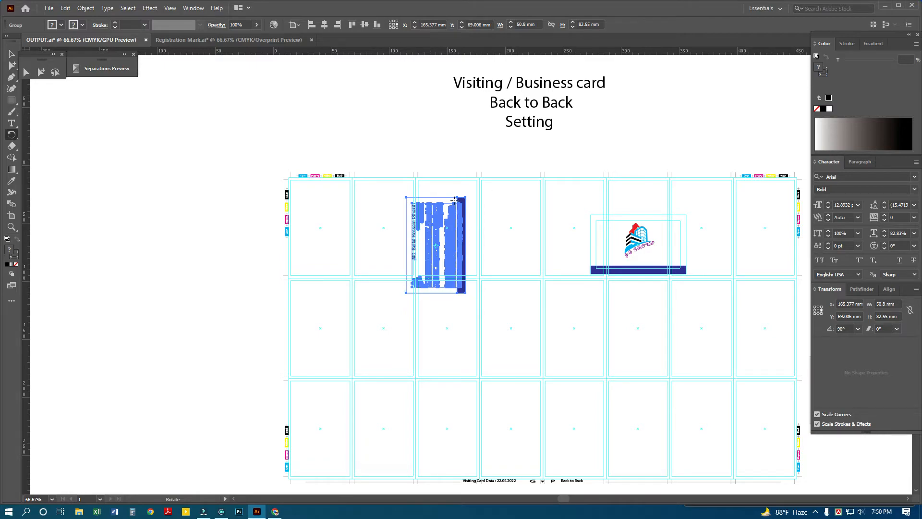
Move the rotated blue card front into the first cell of the top row, snapping its corner to the cell's inner trim guide.
left_click(12, 54)
left_click(108, 104)
left_click_drag(415, 236, 280, 174)
scroll(283, 170, "up", 8)
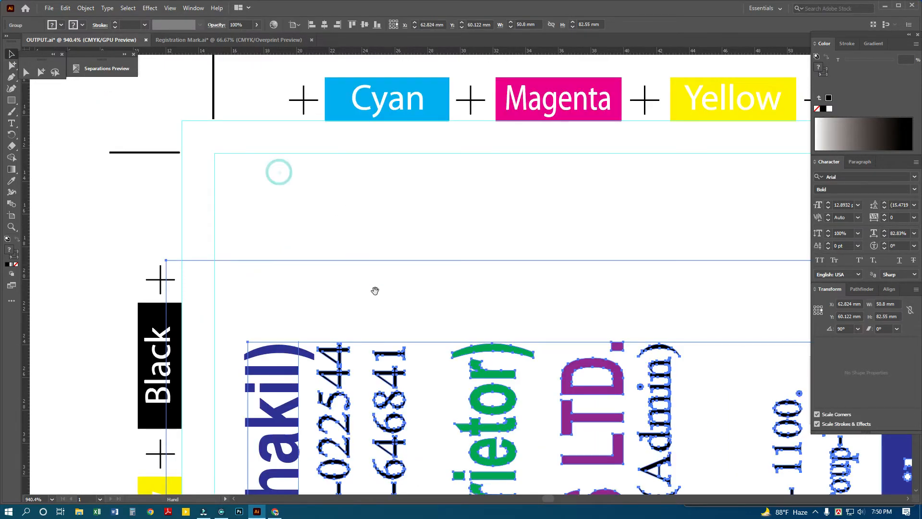
left_click_drag(167, 260, 215, 153)
left_click(621, 360, "ctrl+alt")
left_click(621, 360, "ctrl+alt")
left_click(621, 360, "ctrl+alt")
left_click(529, 272)
Extend the blue card front to the bleed guides, 52.8 by 86.55 mm, and copy it across the first four top-row cells.
left_click(507, 275, "ctrl+alt")
left_click_drag(508, 275, 448, 235)
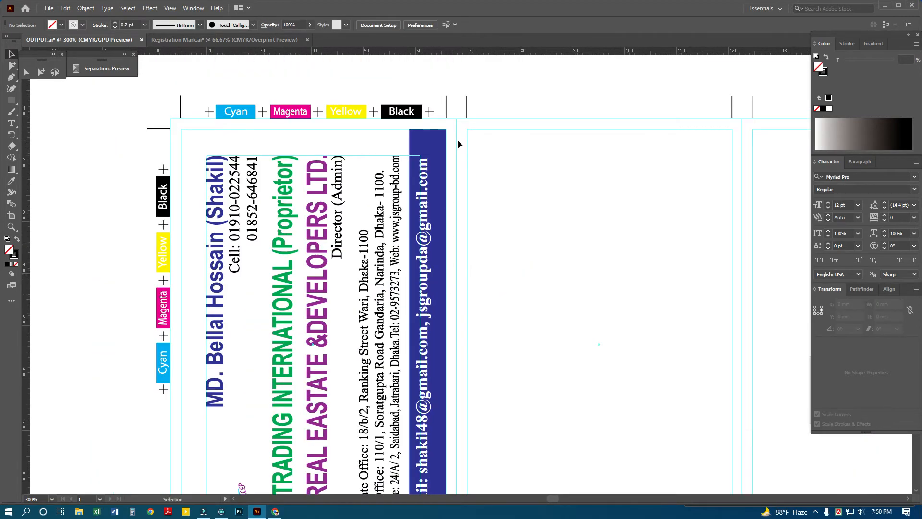
left_click(510, 273, "ctrl+alt")
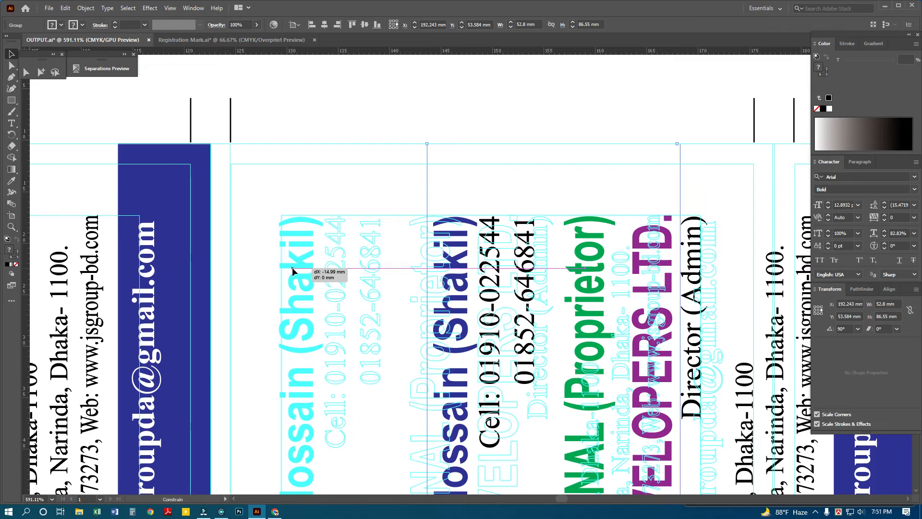
left_click_drag(292, 267, 293, 267)
left_click(548, 277, "ctrl+alt")
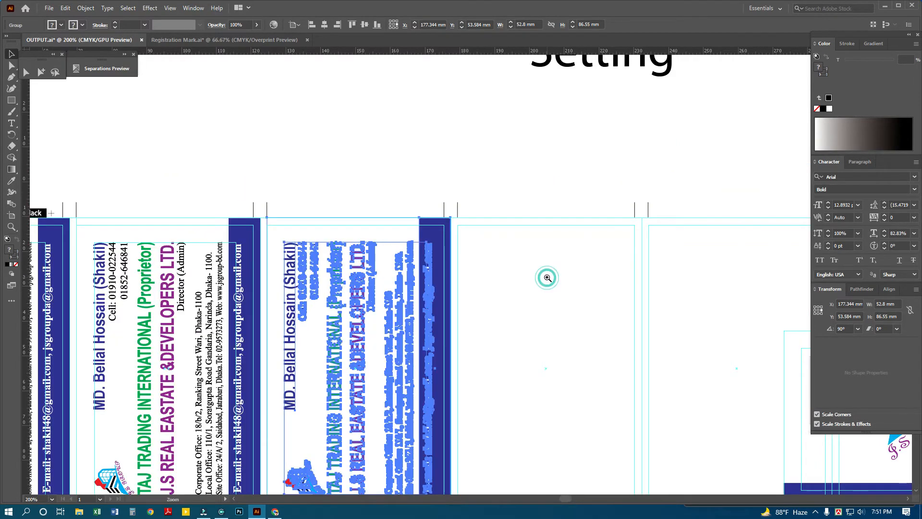
left_click_drag(343, 288, 400, 288)
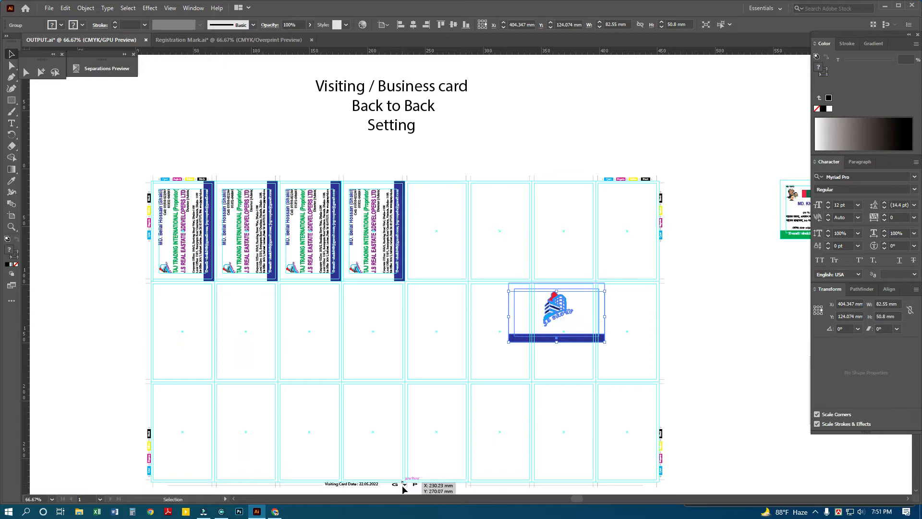
Rotate the blue logo card back to 270°, fit it into the fifth top-row cell and extend its band down to the bleed guide.
left_click_drag(405, 485, 413, 452)
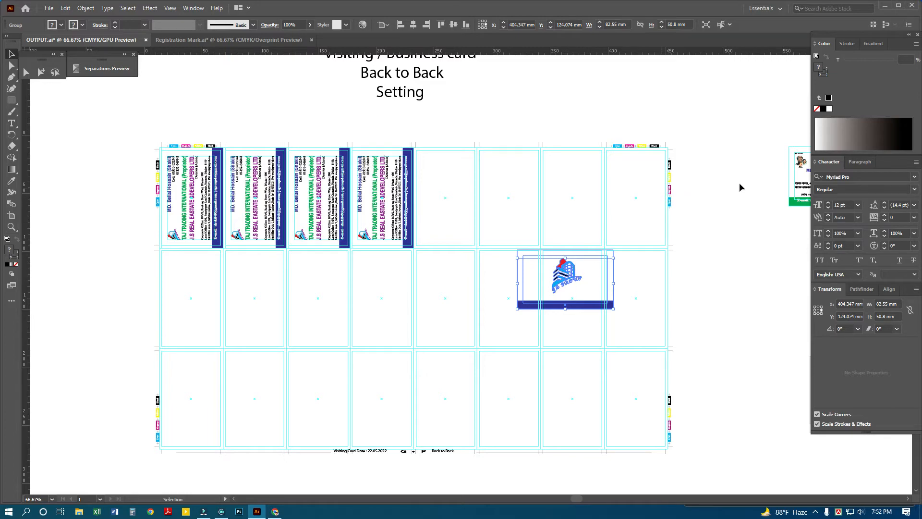
key("r")
left_click_drag(620, 249, 601, 337)
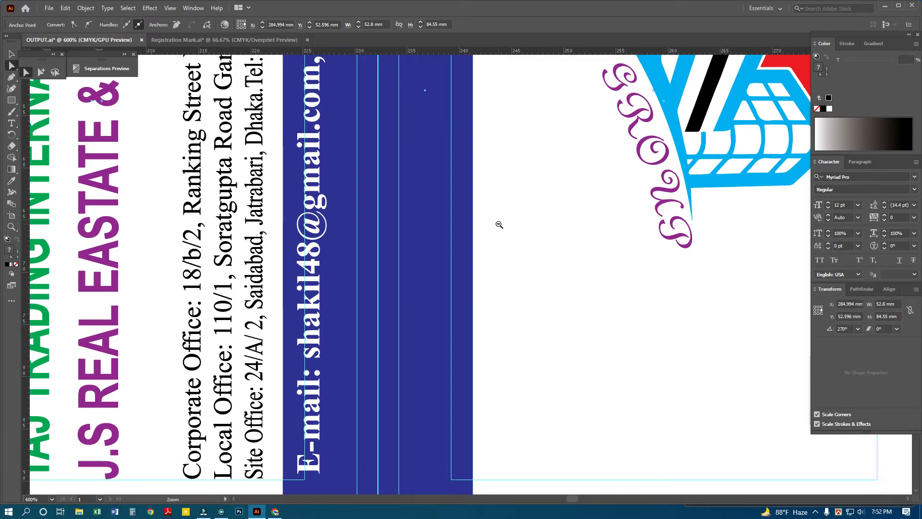
scroll(498, 222, "down", 2)
scroll(461, 298, "down", 2)
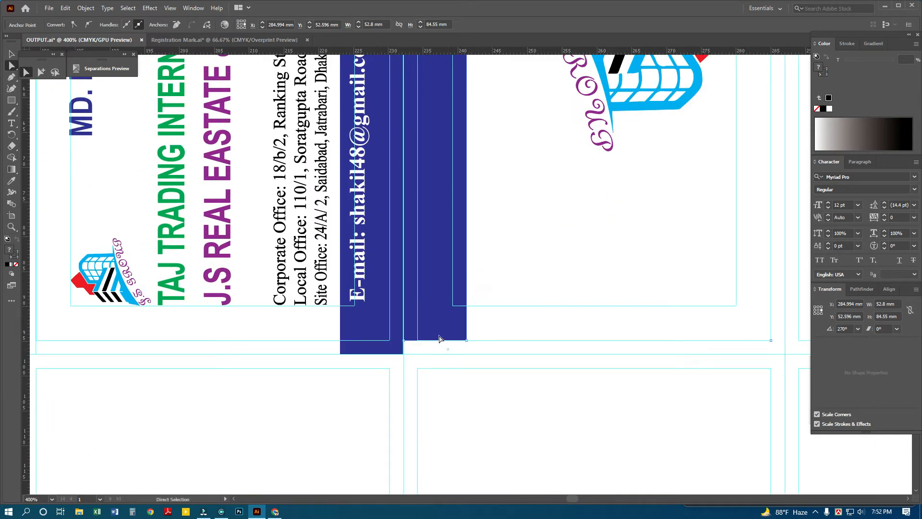
key("Down")
Copy the blue logo card back to the last cell of the top row, snapping its corner to the bleed guide intersection.
left_click(12, 56)
left_click(567, 221, "ctrl+alt")
left_click(567, 220, "ctrl+alt")
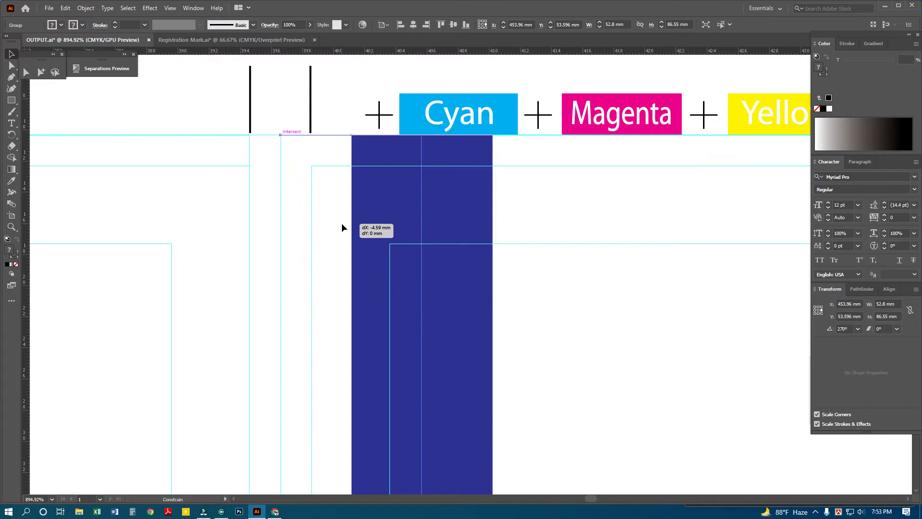
left_click_drag(341, 225, 341, 226)
Fill the remaining top and middle rows and the first four bottom-row cells with the blue and green card fronts and backs.
key("ctrl+0")
left_click(582, 217, "ctrl+alt")
left_click(582, 217, "ctrl+alt")
left_click_drag(537, 251, 573, 254)
left_click_drag(428, 282, 496, 272)
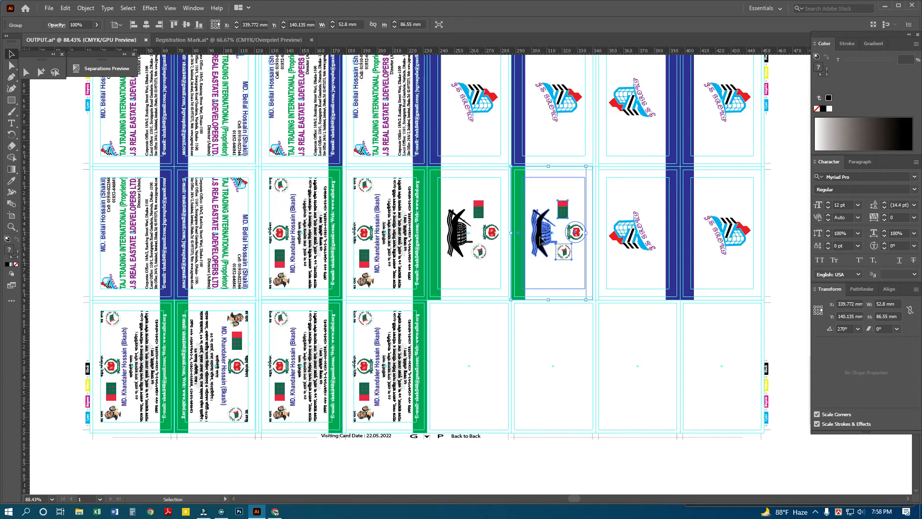
Copy the green boat card back from the middle row into the last cell of the bottom row, aligned with its bleed guides.
left_click_drag(576, 190, 744, 327)
left_click_drag(747, 286, 788, 344)
left_click_drag(421, 333, 613, 366)
left_click_drag(385, 329, 338, 258)
key("ctrl+0")
left_click(351, 303, "ctrl+alt")
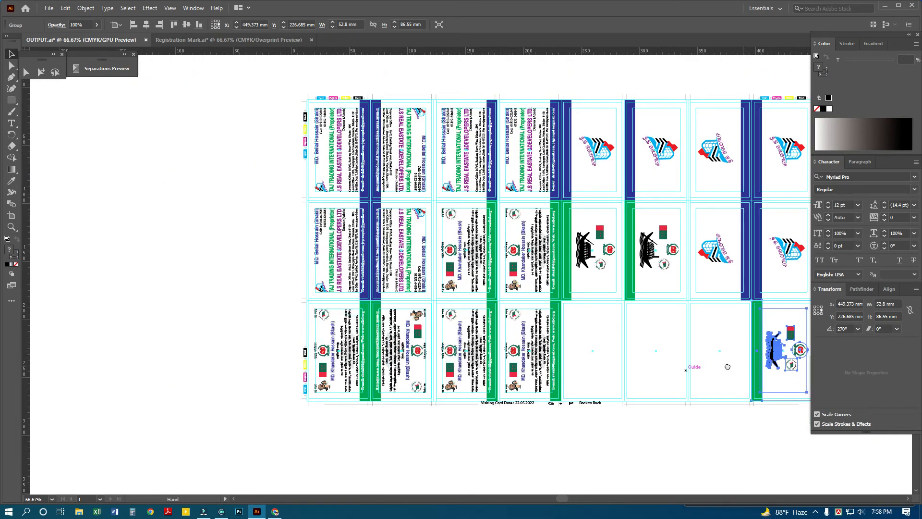
left_click_drag(727, 366, 673, 363)
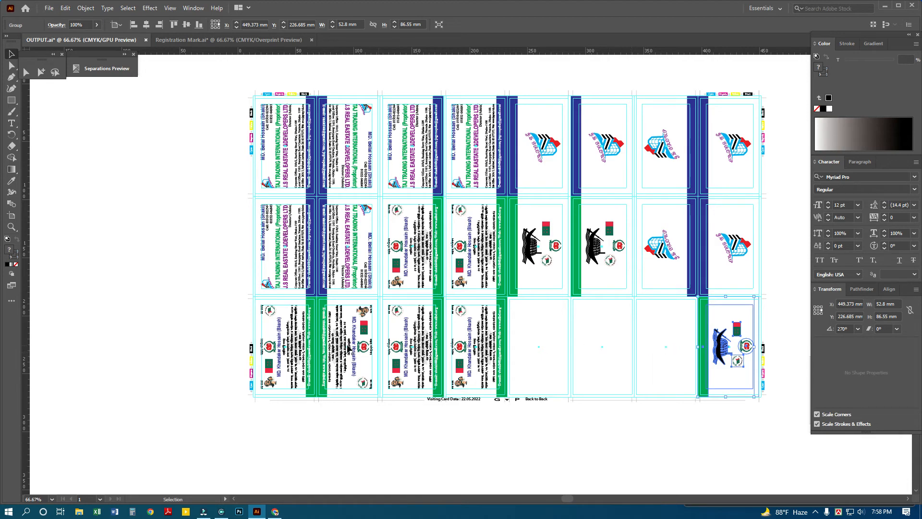
Copy the last bottom-row green card back into the seventh cell, rotated 180° so that the two green bands meet.
left_click_drag(710, 353, 655, 360)
key("r")
left_click_drag(716, 410, 644, 246)
key("ctrl+z")
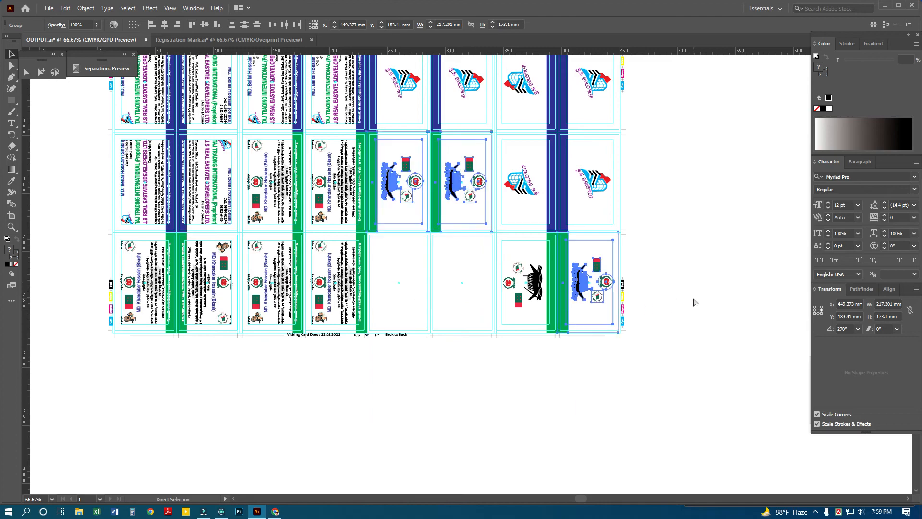
Copy the two green card backs of the middle row into the empty cells directly below, snapped to the bleed guides.
left_click(693, 298)
left_click(450, 193)
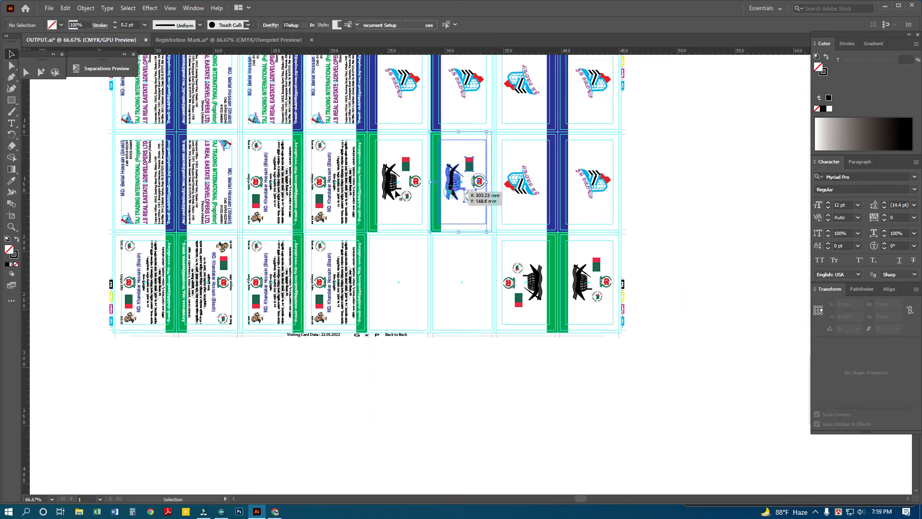
left_click(389, 189, "shift")
left_click_drag(442, 185, 442, 291)
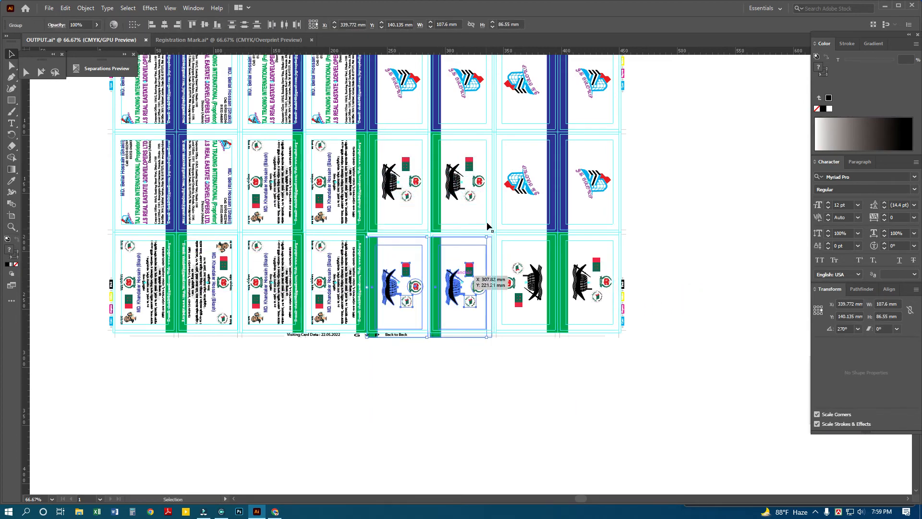
left_click_drag(487, 217, 498, 262)
left_click(390, 328, "ctrl+alt")
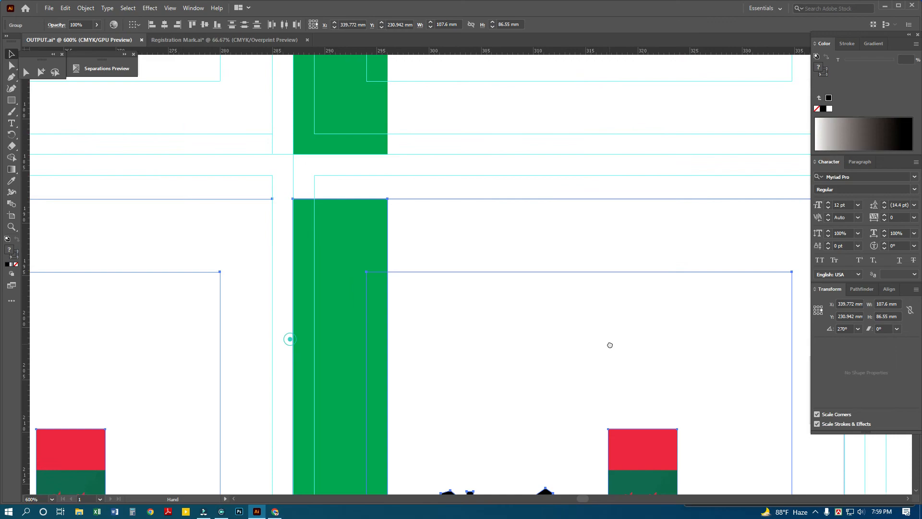
left_click_drag(364, 265, 365, 220)
key("ctrl+0")
left_click(542, 354, "ctrl+alt")
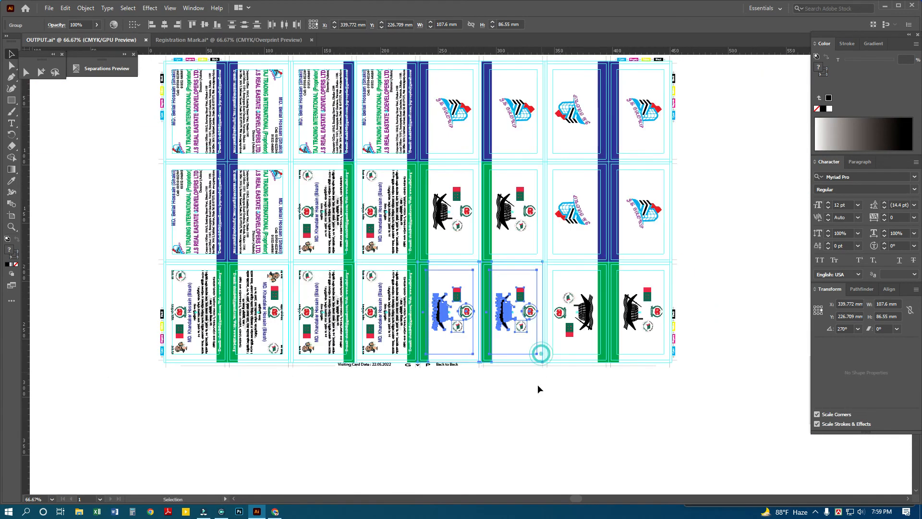
left_click(538, 387)
Ungroup the green card front in the second bottom-row cell and check the two lower cards of that column against the guides.
left_click(476, 309, "ctrl+alt")
left_click_drag(463, 305, 512, 333)
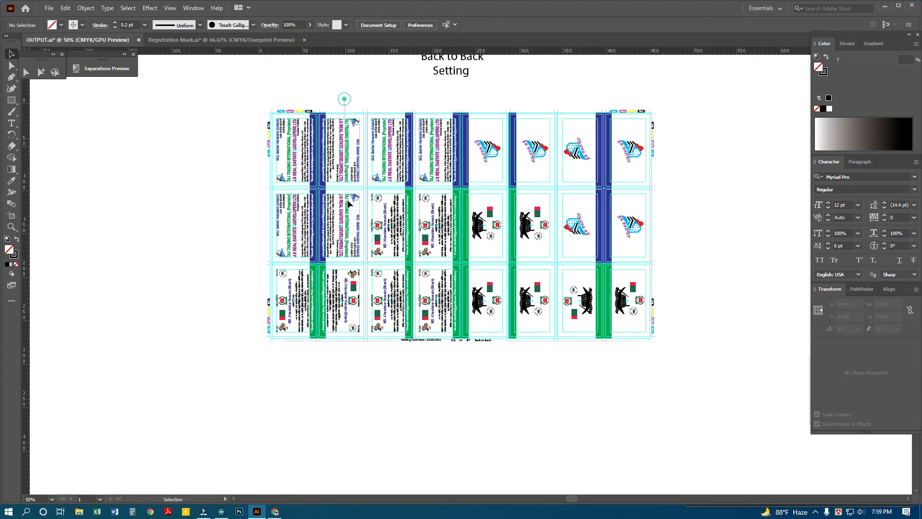
left_click(352, 296)
key("ctrl+shift+g")
left_click(391, 372)
left_click(342, 225)
left_click(342, 300, "shift")
scroll(318, 126, "up", 2)
left_click_drag(381, 322, 428, 272)
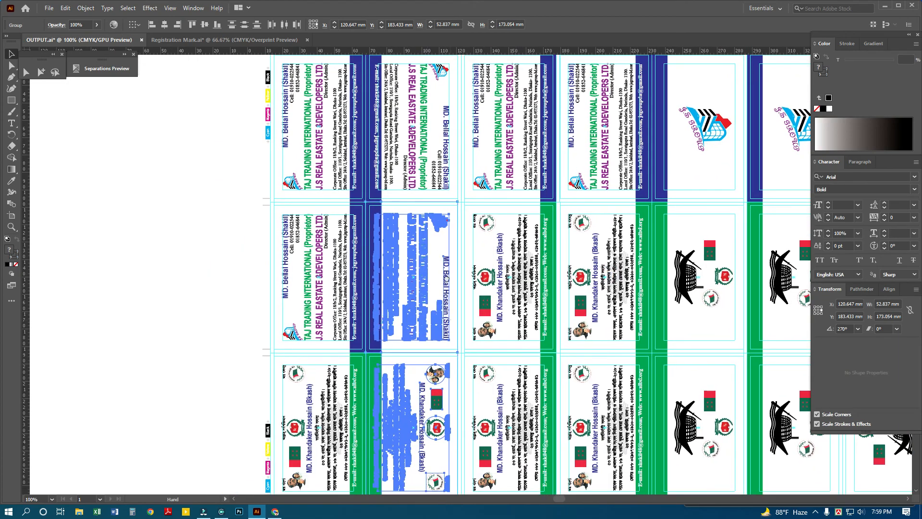
left_click_drag(451, 320, 440, 254)
left_click(383, 465)
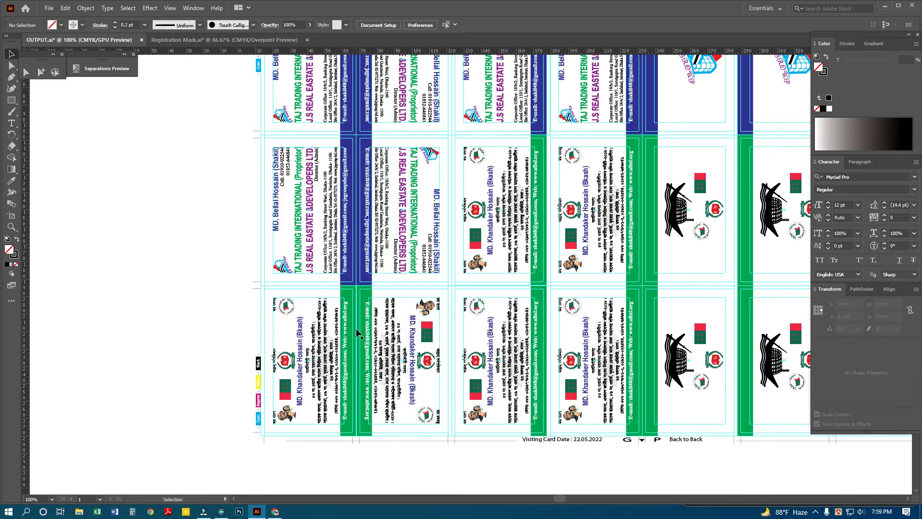
Examine the complete imposition sheet with all its artwork selected, both as a whole and close up on the card fronts.
key("ctrl+minus")
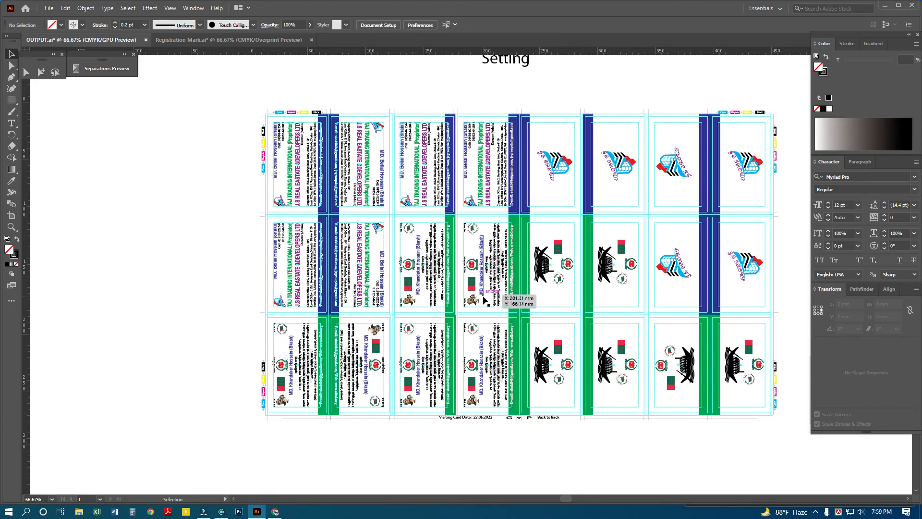
key("ctrl+minus")
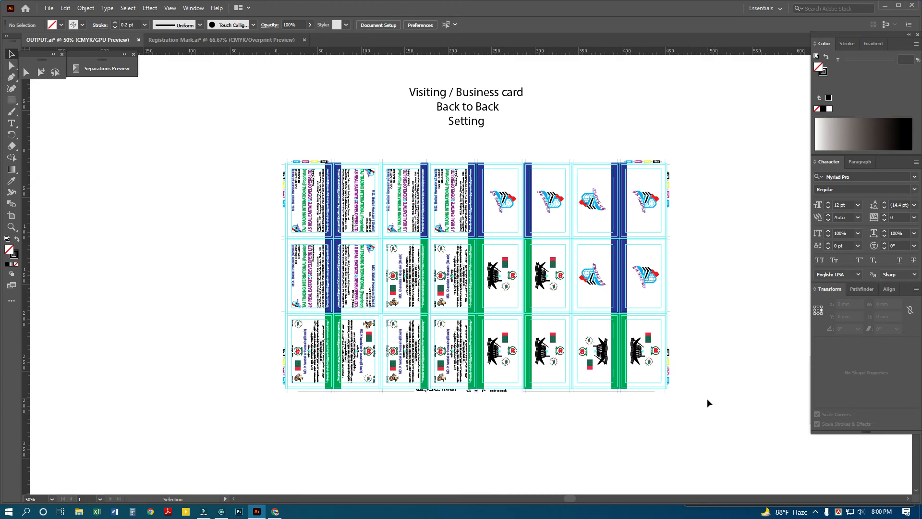
left_click_drag(710, 409, 243, 157)
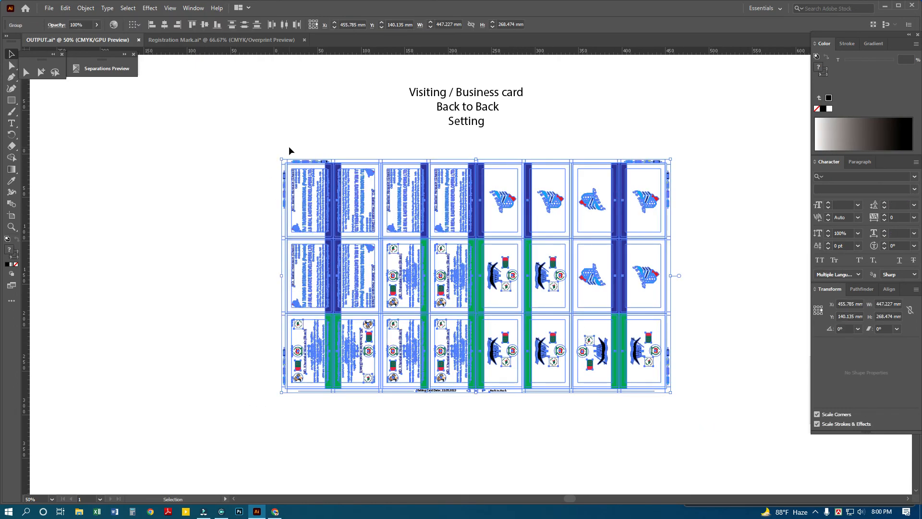
key("ctrl+0")
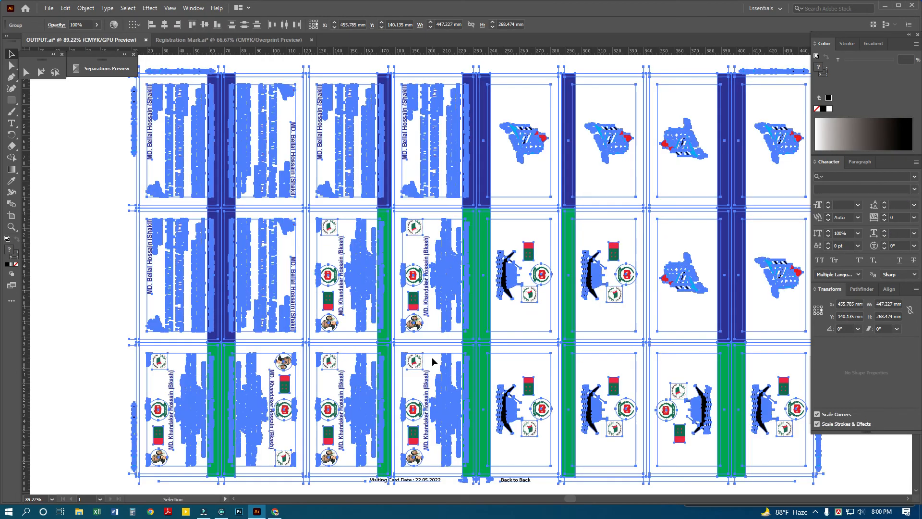
left_click(591, 343, "ctrl+alt")
left_click_drag(512, 277, 531, 320)
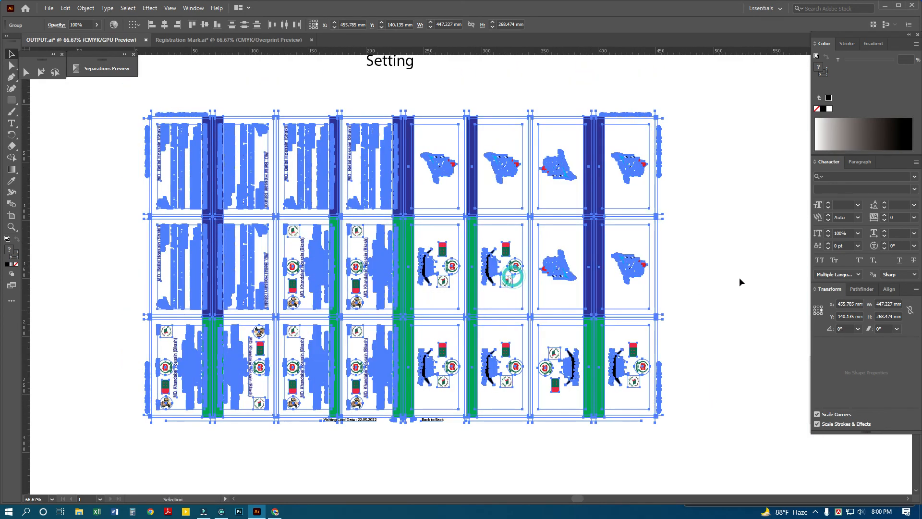
left_click(739, 277)
left_click_drag(142, 101, 721, 463)
scroll(357, 126, "up", 8)
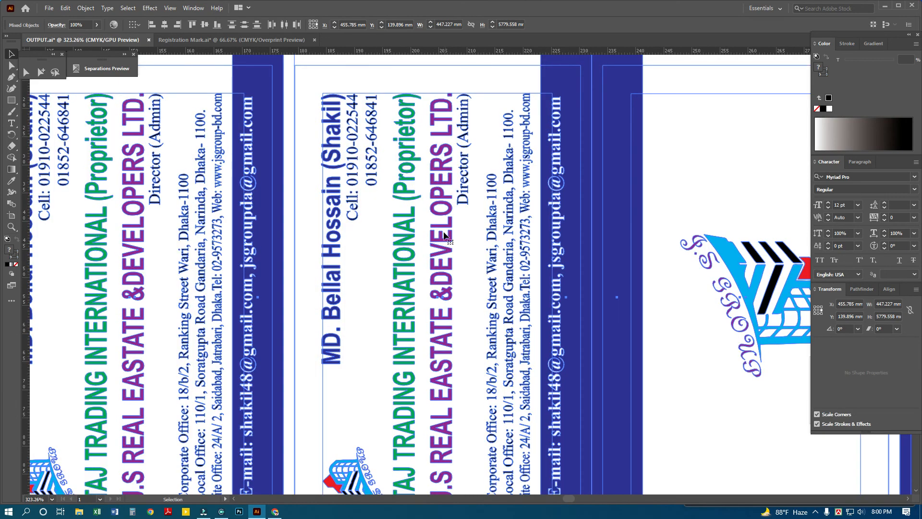
scroll(360, 240, "down", 6)
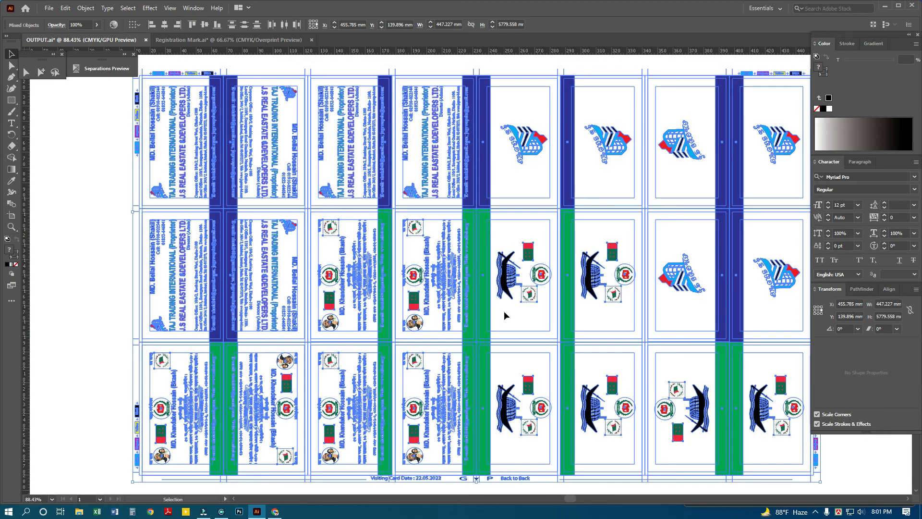
left_click(504, 311)
scroll(504, 312, "down", 2)
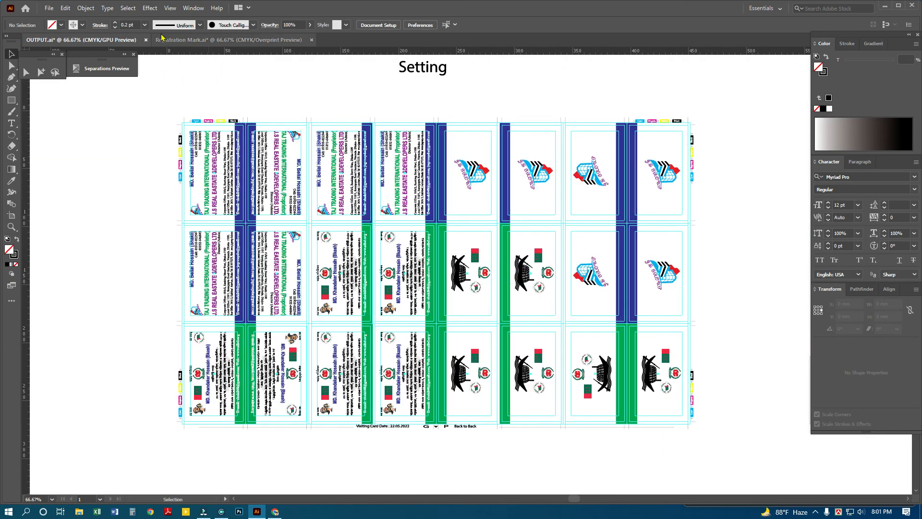
Turn on overprint preview and check the sheet with the black and the yellow separations hidden in turn.
left_click(101, 69)
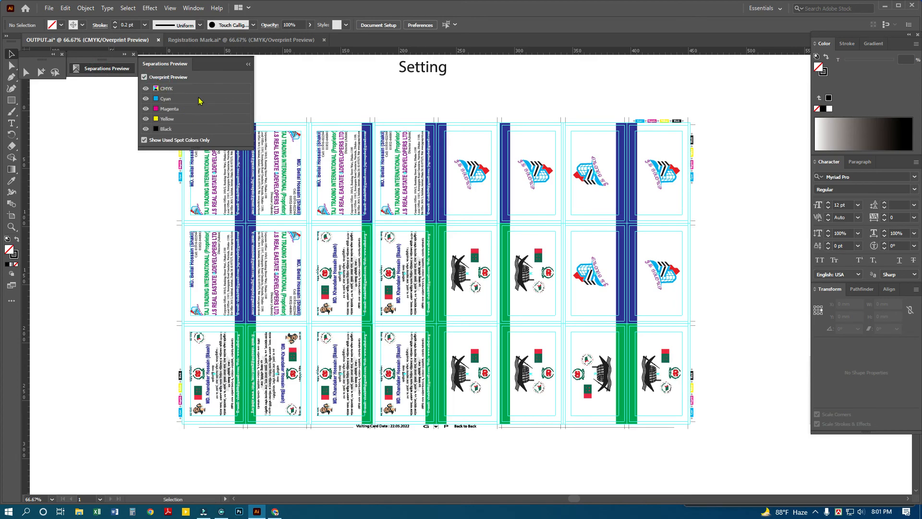
left_click(146, 129)
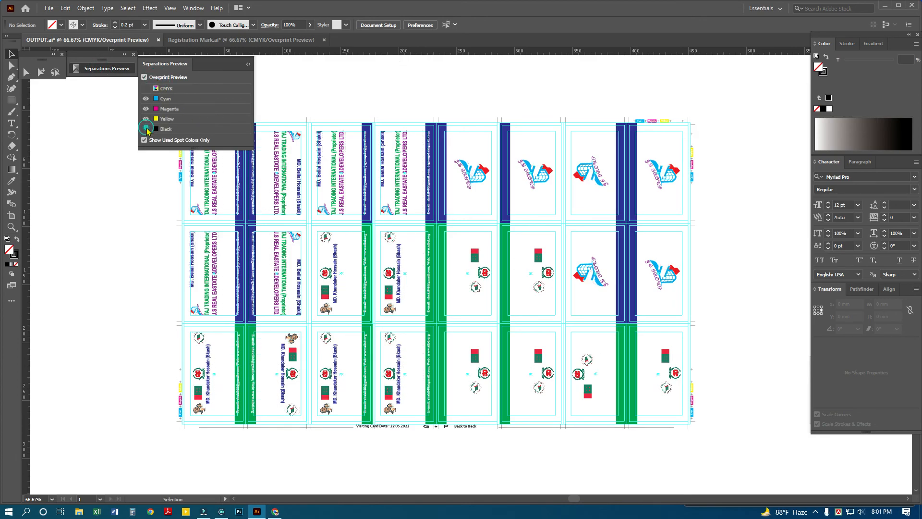
left_click(146, 128)
left_click(146, 129)
left_click(146, 128)
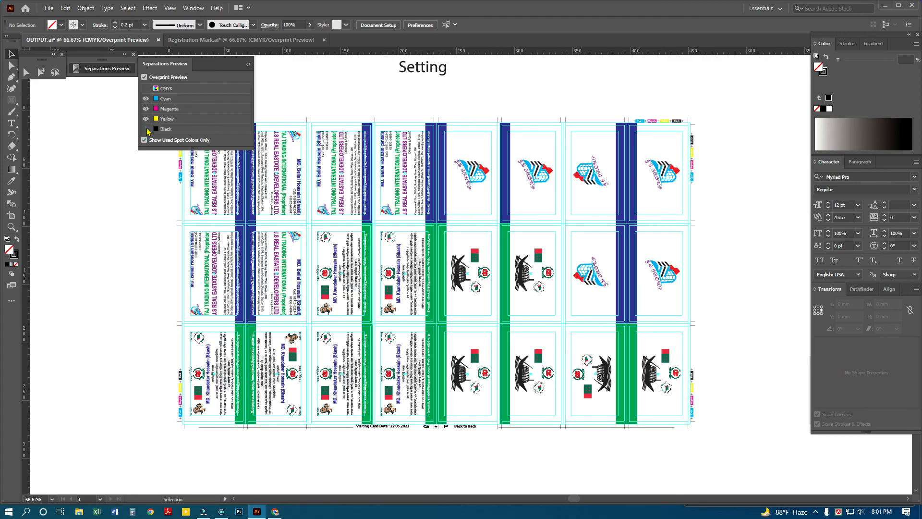
left_click(146, 119)
left_click(146, 119)
left_click(146, 118)
left_click(146, 117)
Check the sheet without the magenta separation, and hide cyan and yellow as well to inspect the black plate alone.
left_click(146, 109)
left_click(146, 108)
left_click(146, 109)
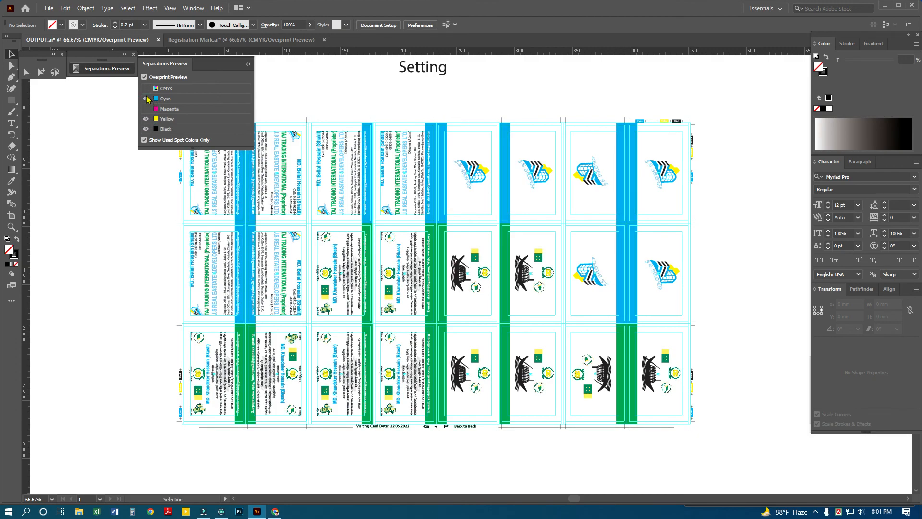
left_click(146, 99)
left_click(146, 118)
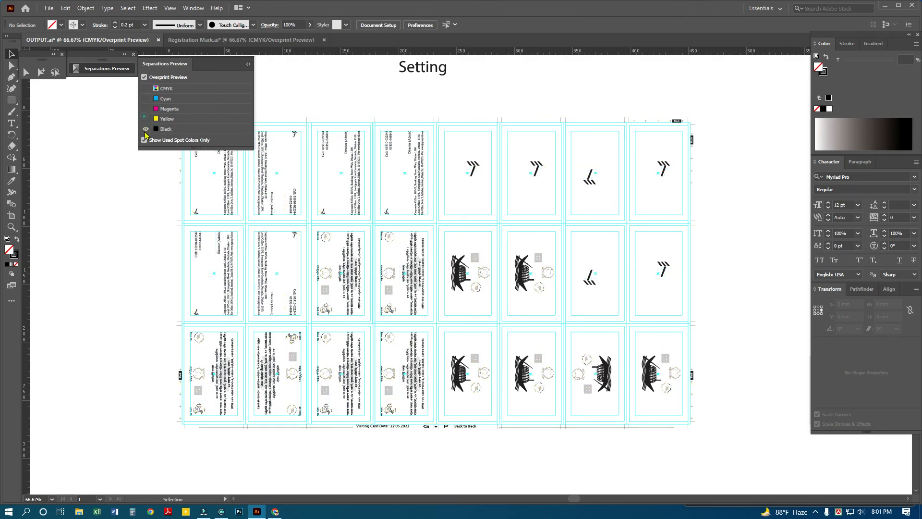
left_click(146, 128)
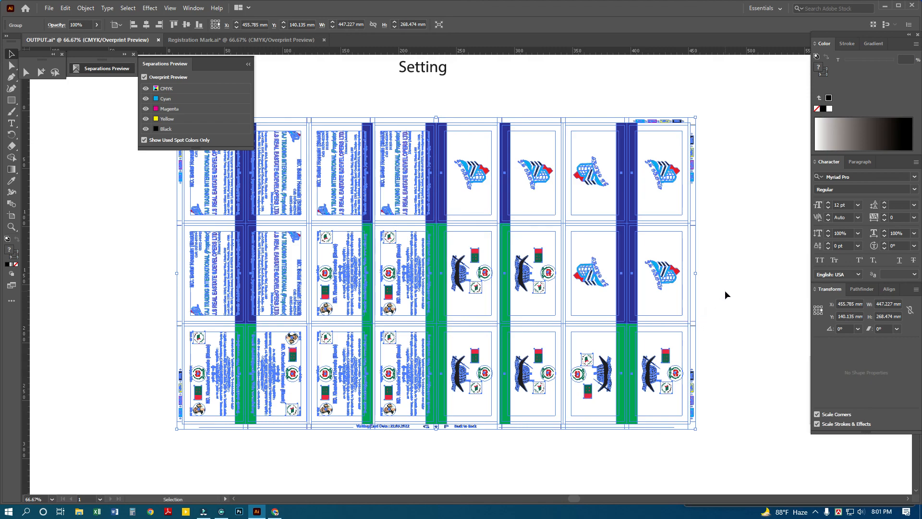
Deselect the artwork, check the black separation once more, turn off overprint preview and collapse the separations preview.
left_click(725, 291)
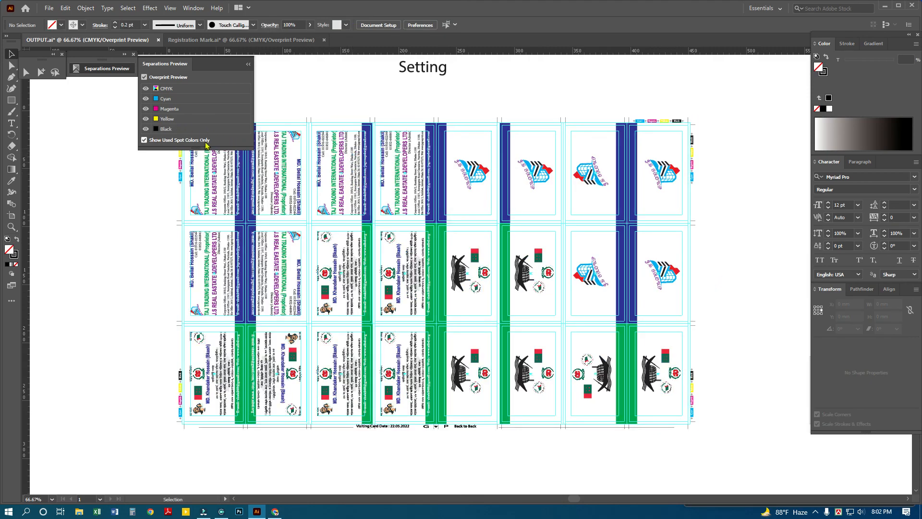
left_click(145, 129)
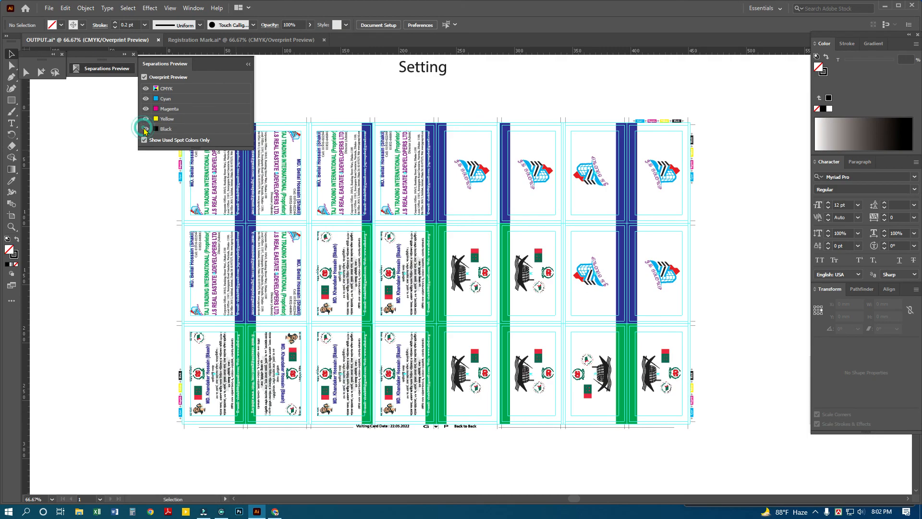
left_click(144, 77)
left_click(249, 66)
left_click(299, 67)
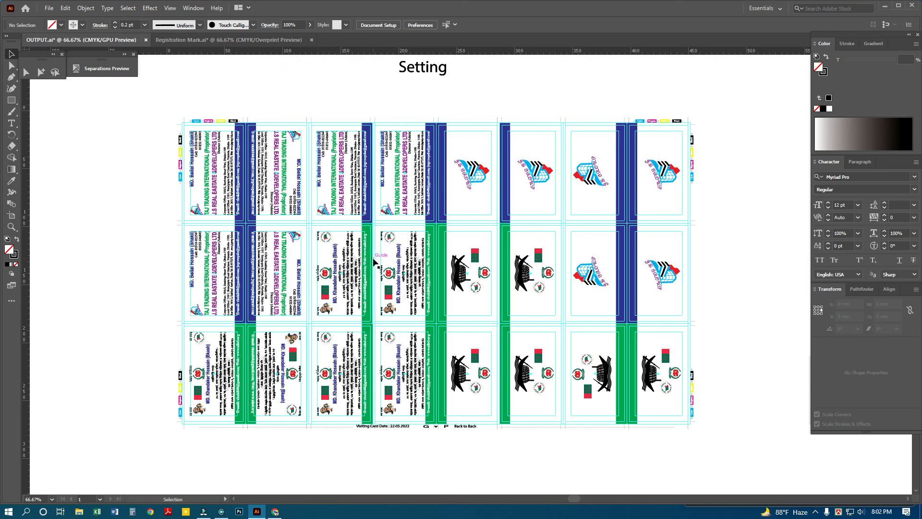